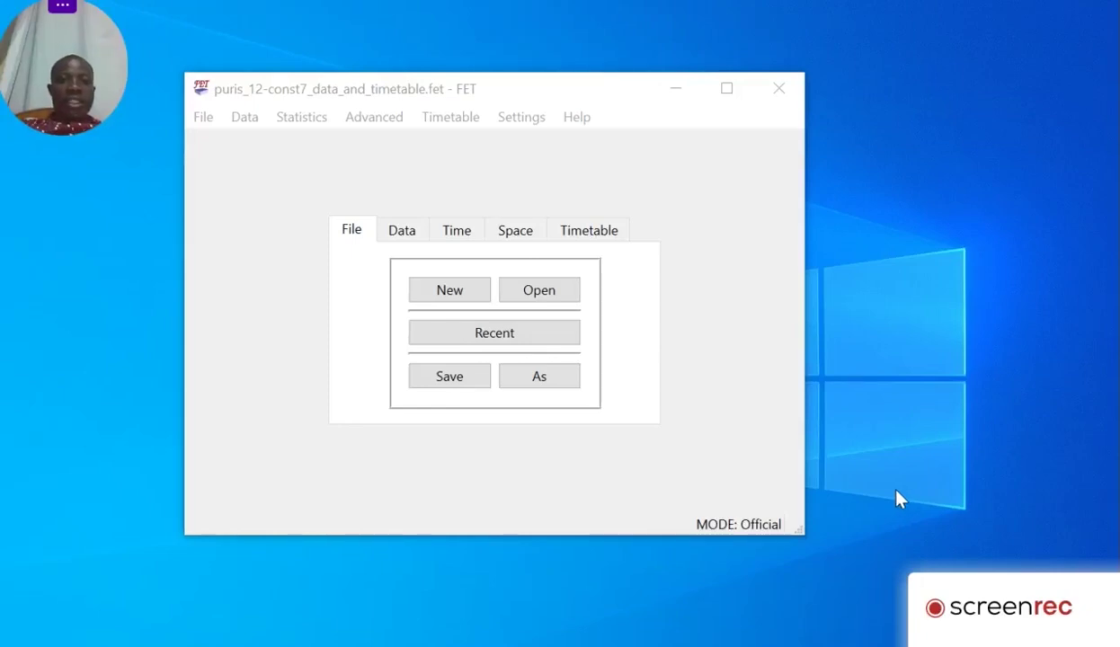
Check the folder chosen as the results output directory and leave the folder selection.
{"action": "left_click", "coordinate": [648, 416]}
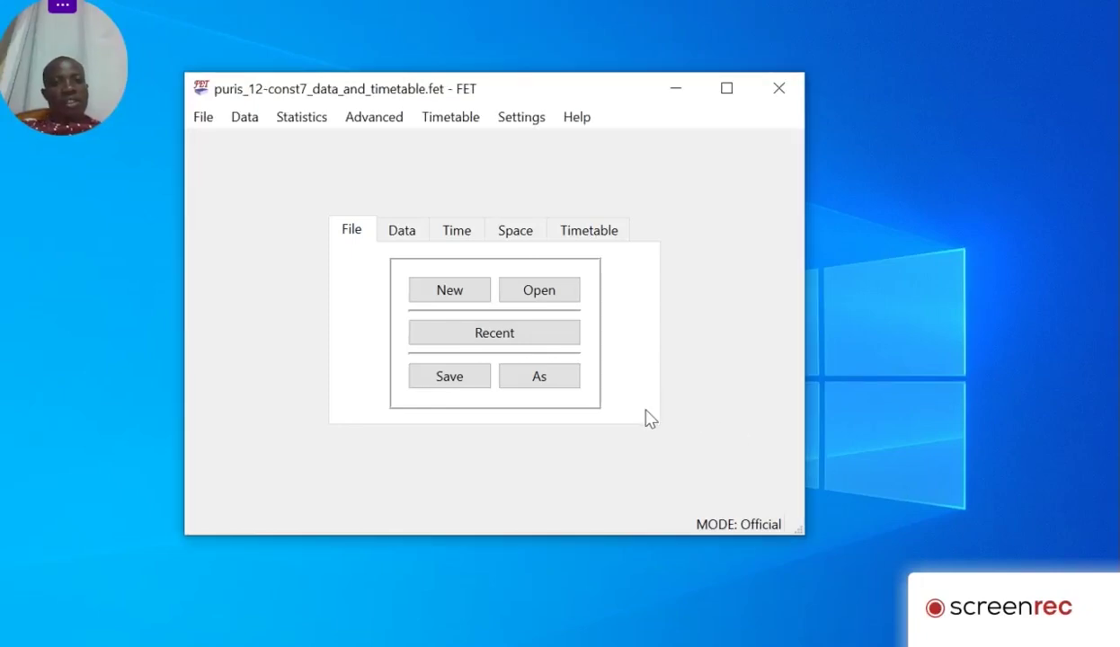
{"action": "left_click", "coordinate": [504, 123]}
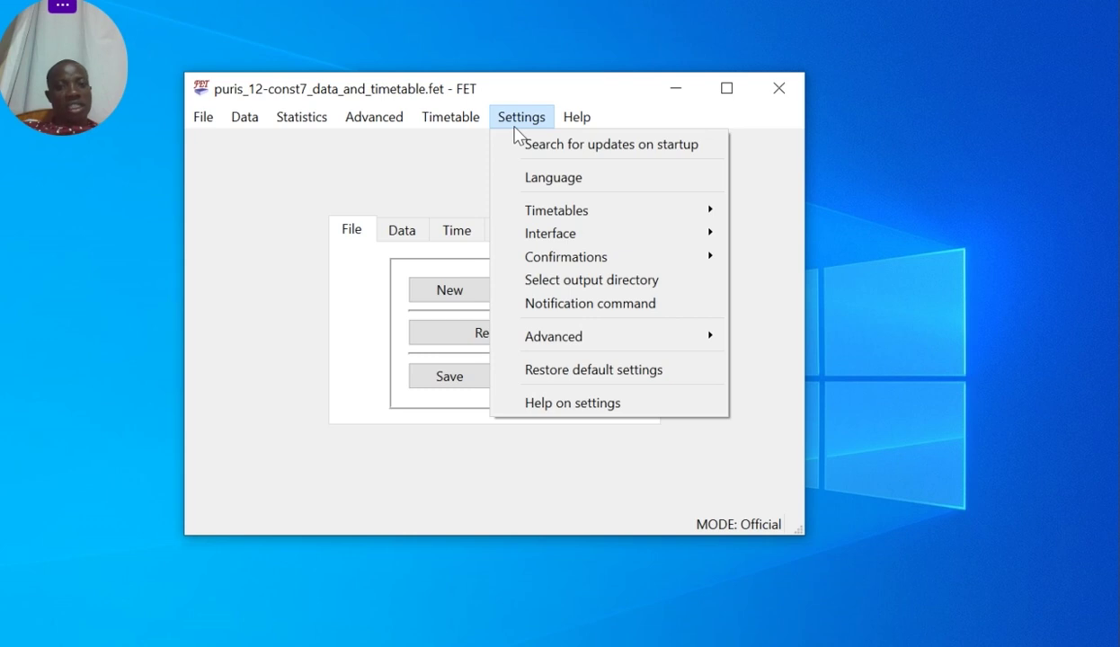
{"action": "left_click", "coordinate": [575, 282]}
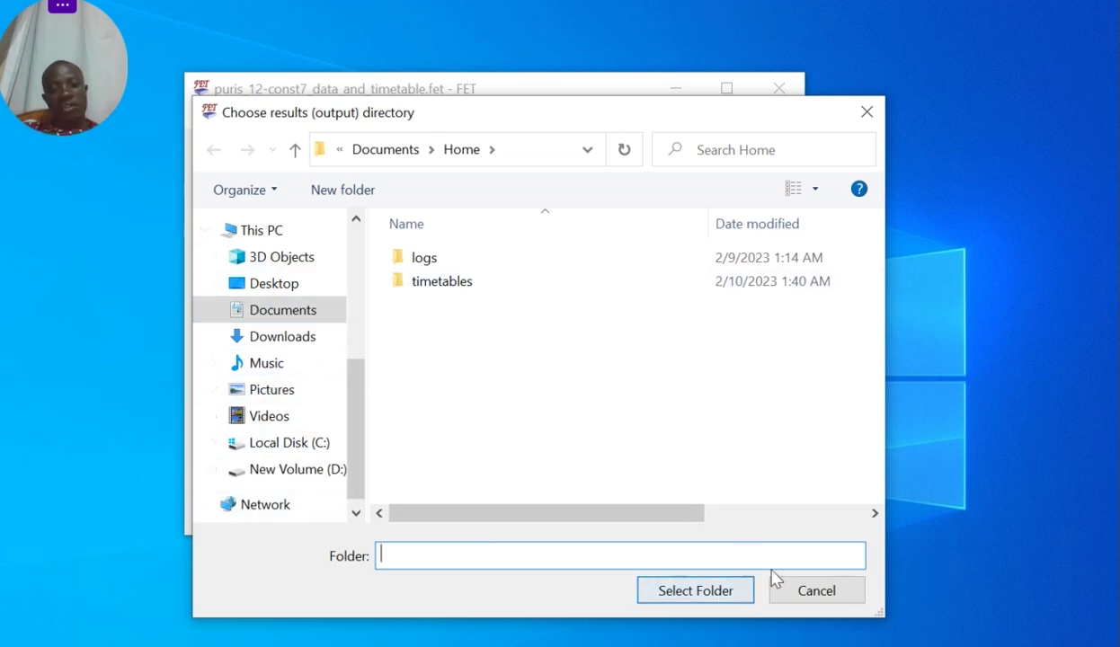
{"action": "left_click", "coordinate": [866, 113]}
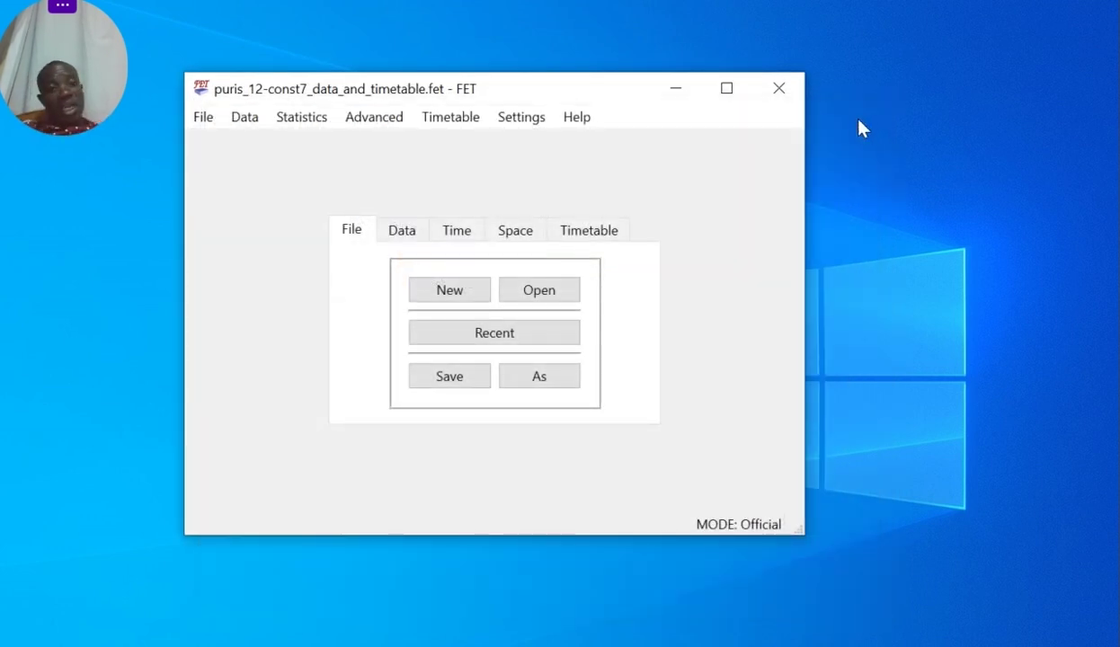
Try to generate a new timetable, read the reported warning and close the generation window.
{"action": "left_click", "coordinate": [450, 119]}
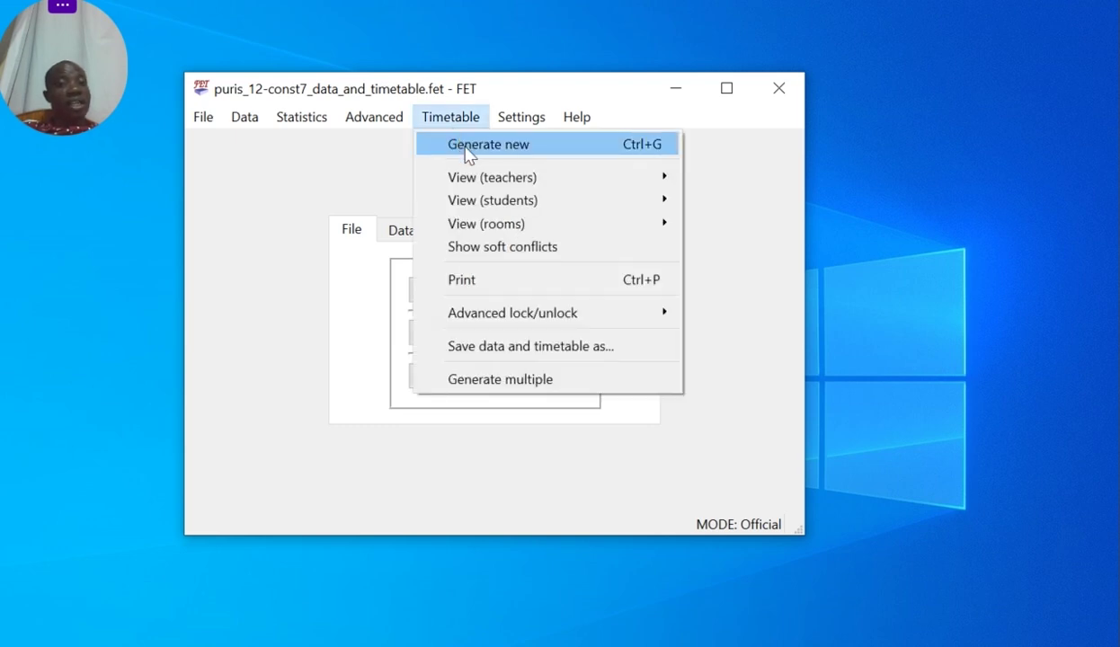
{"action": "left_click", "coordinate": [469, 151]}
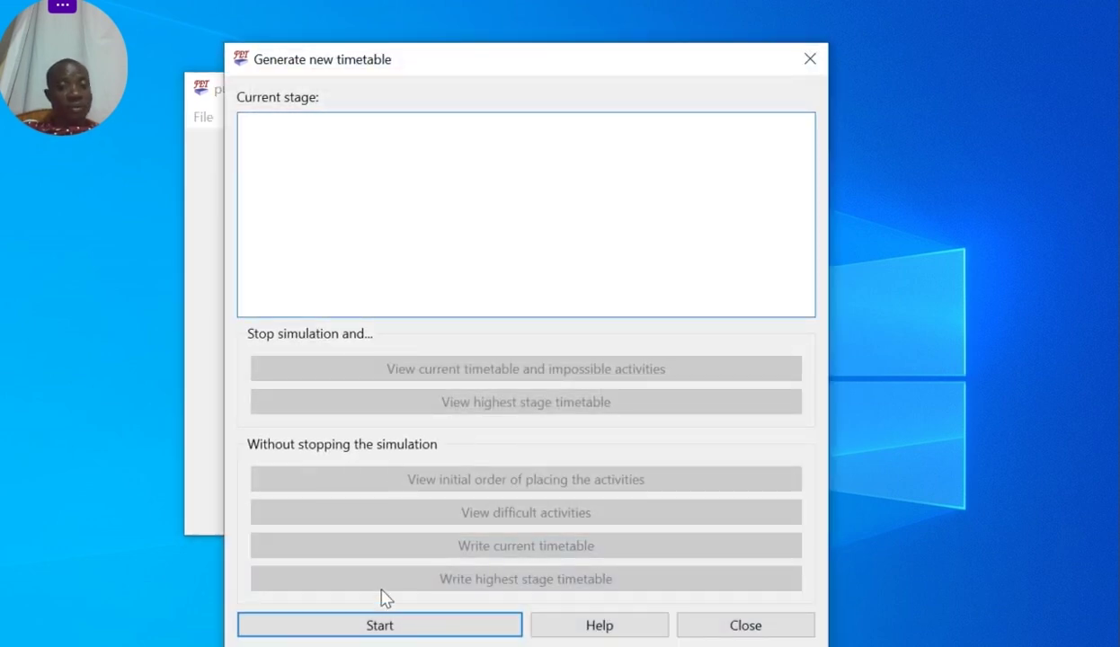
{"action": "left_click", "coordinate": [382, 624]}
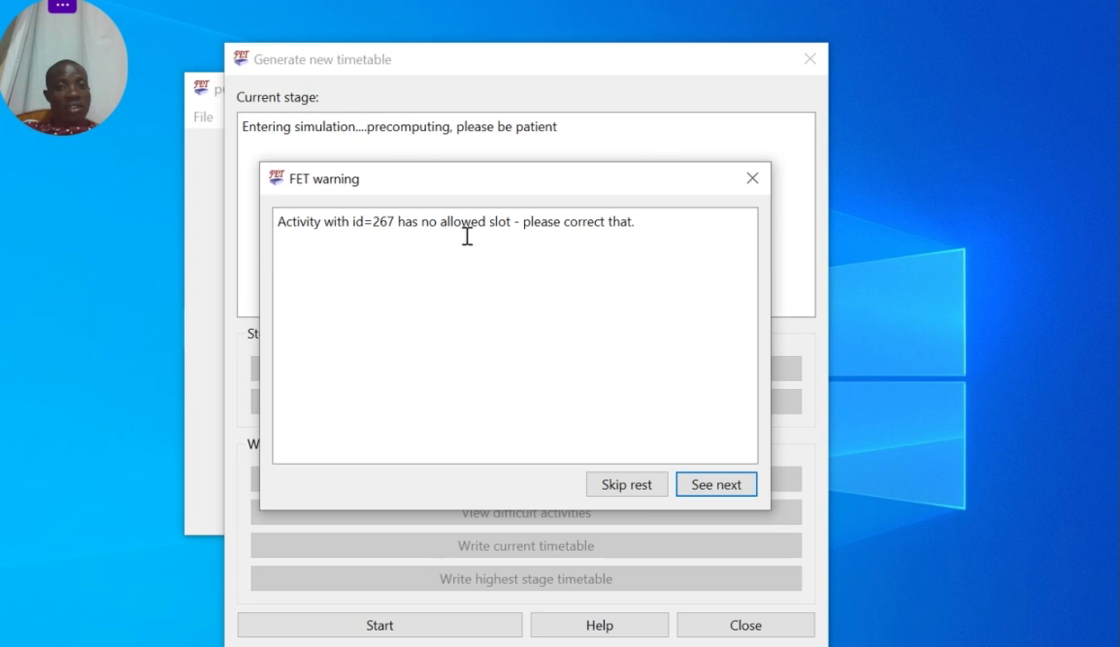
{"action": "left_click", "coordinate": [656, 224]}
{"action": "left_click_drag", "start_coordinate": [656, 224], "coordinate": [251, 222]}
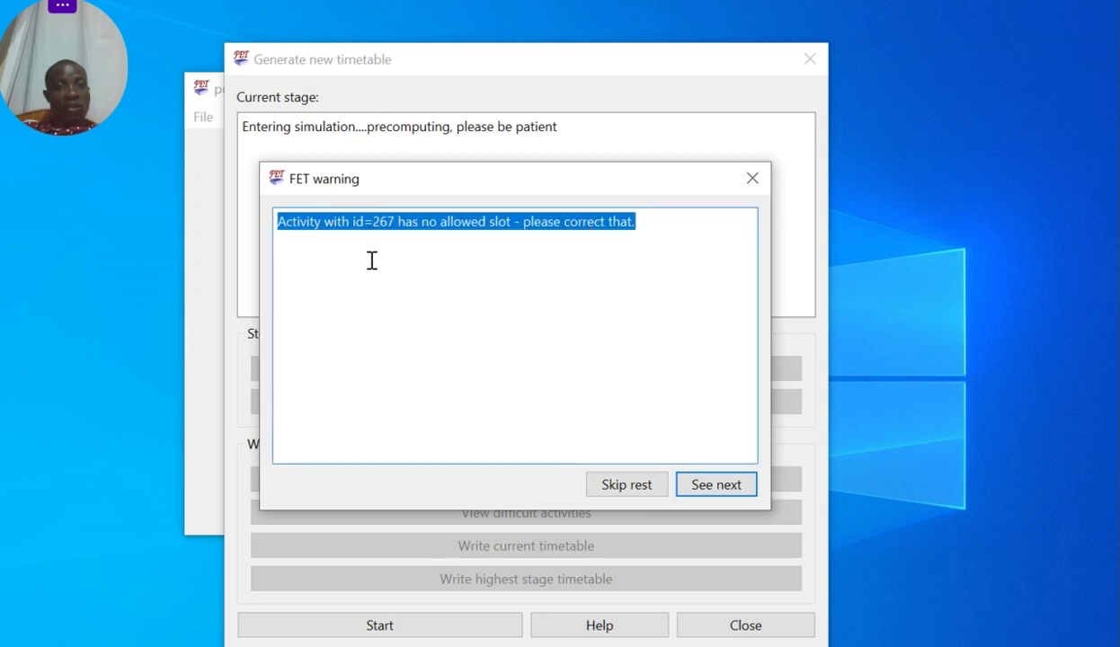
{"action": "left_click", "coordinate": [715, 487]}
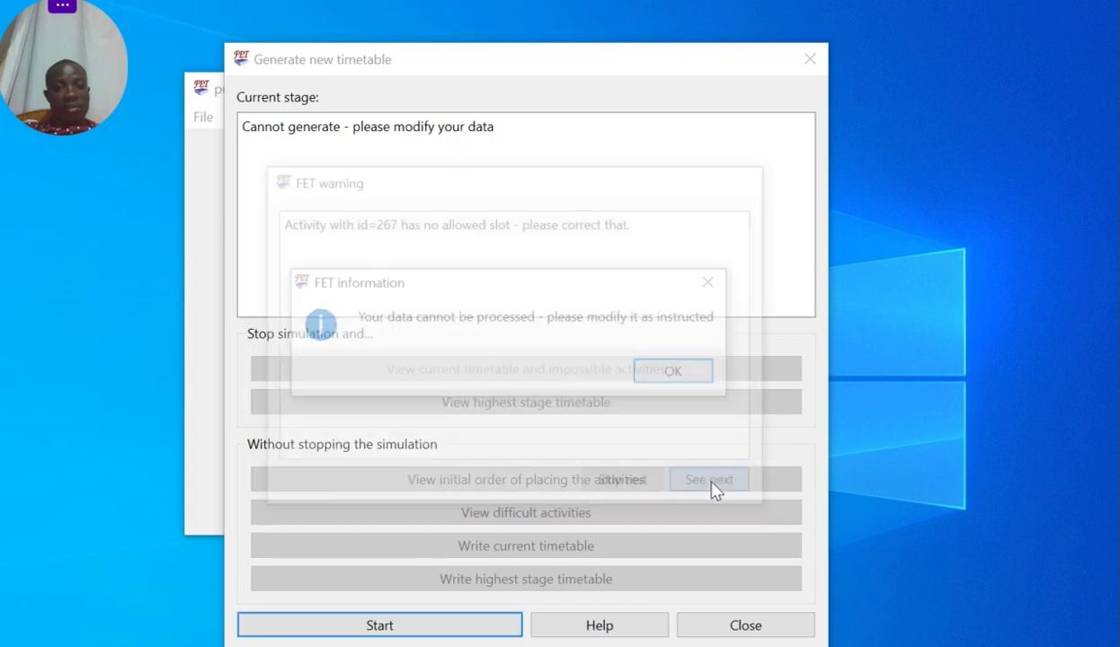
{"action": "left_click", "coordinate": [676, 371]}
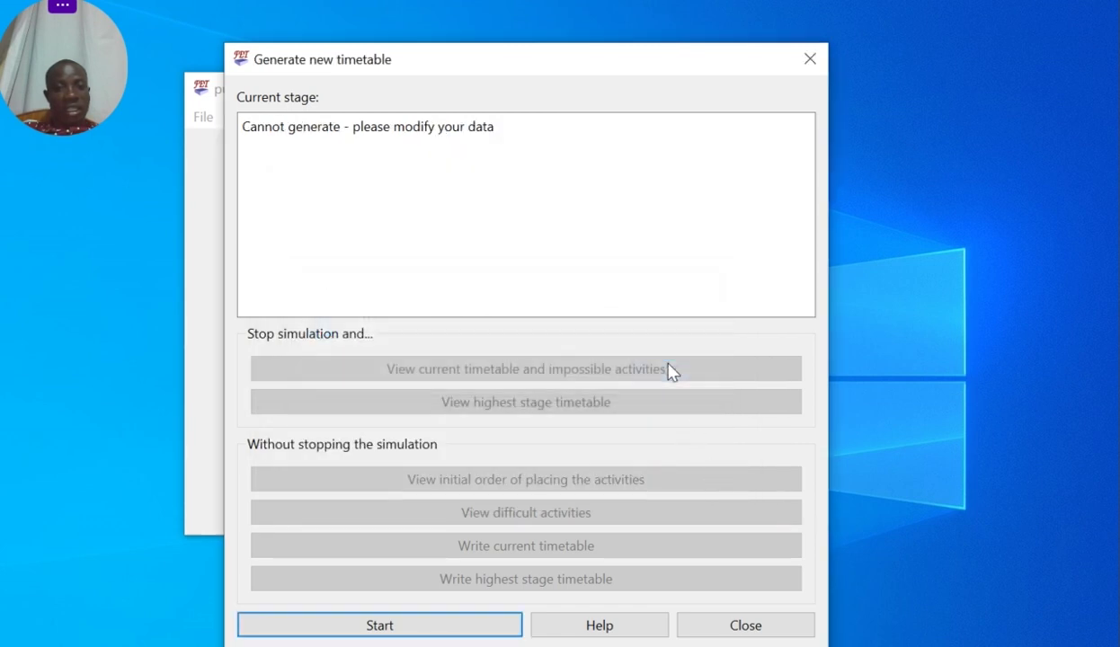
{"action": "left_click", "coordinate": [810, 59]}
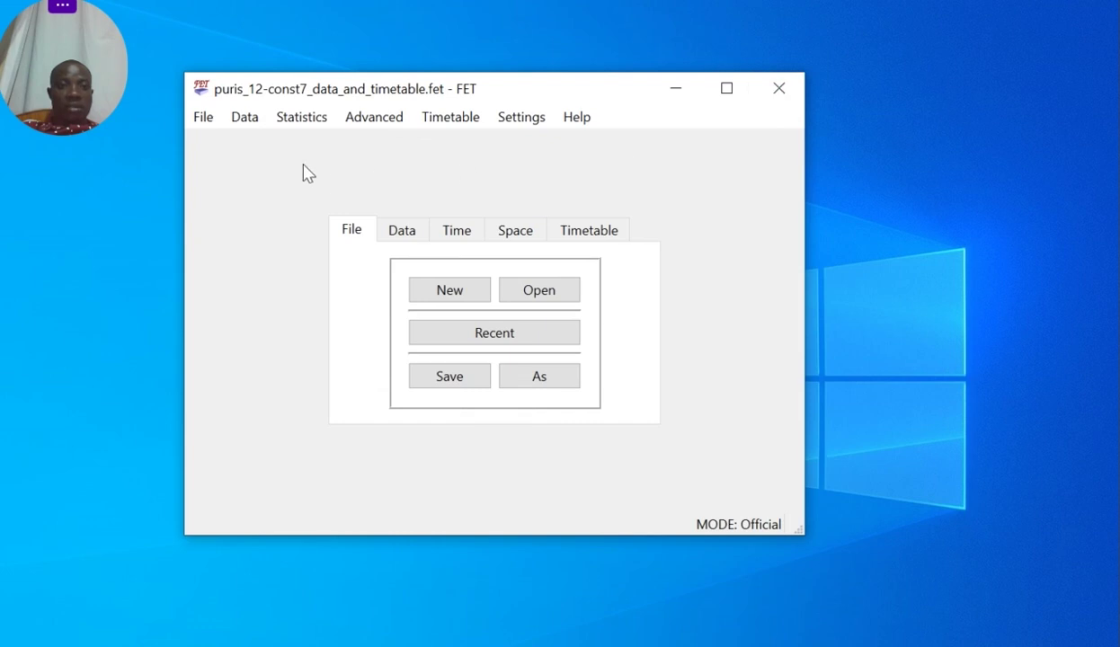
Find activity 267 in the activities list, review its teachers, students and duration, and confirm it without edits.
{"action": "left_click", "coordinate": [251, 119]}
{"action": "left_click", "coordinate": [286, 338]}
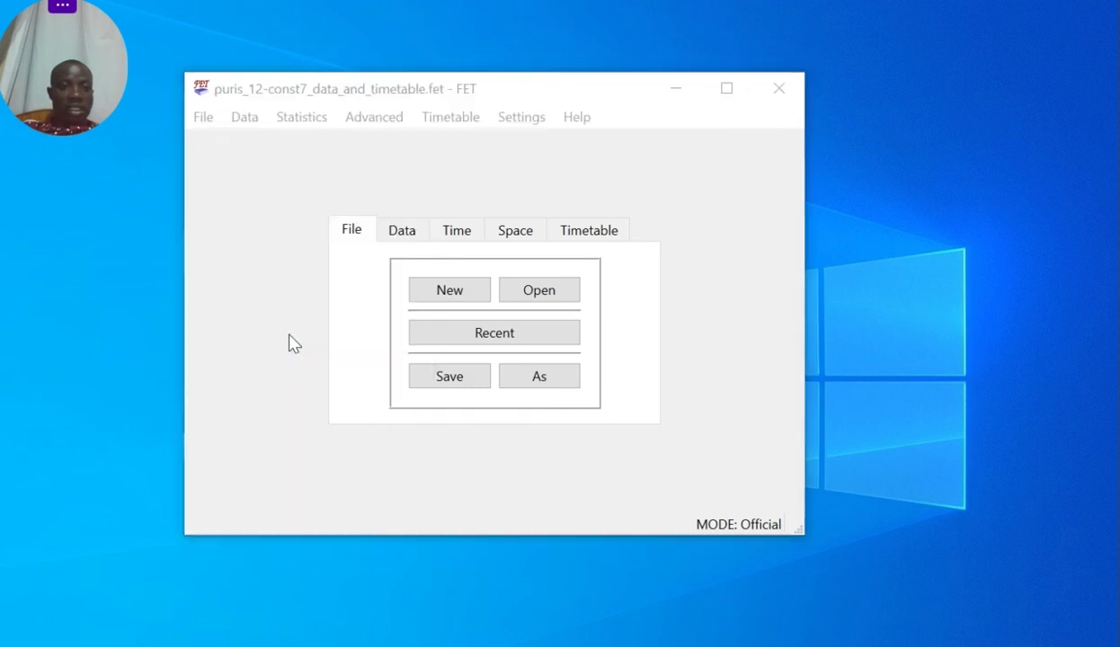
{"action": "left_click_drag", "start_coordinate": [580, 129], "coordinate": [592, 407]}
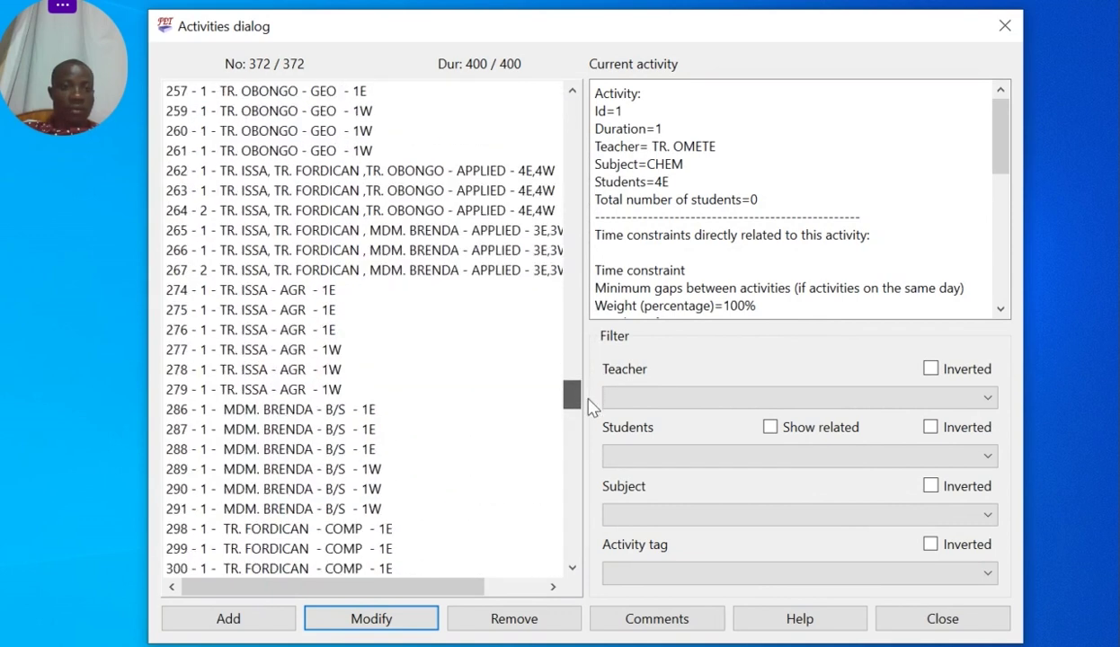
{"action": "left_click", "coordinate": [224, 271]}
{"action": "double_click", "coordinate": [226, 280]}
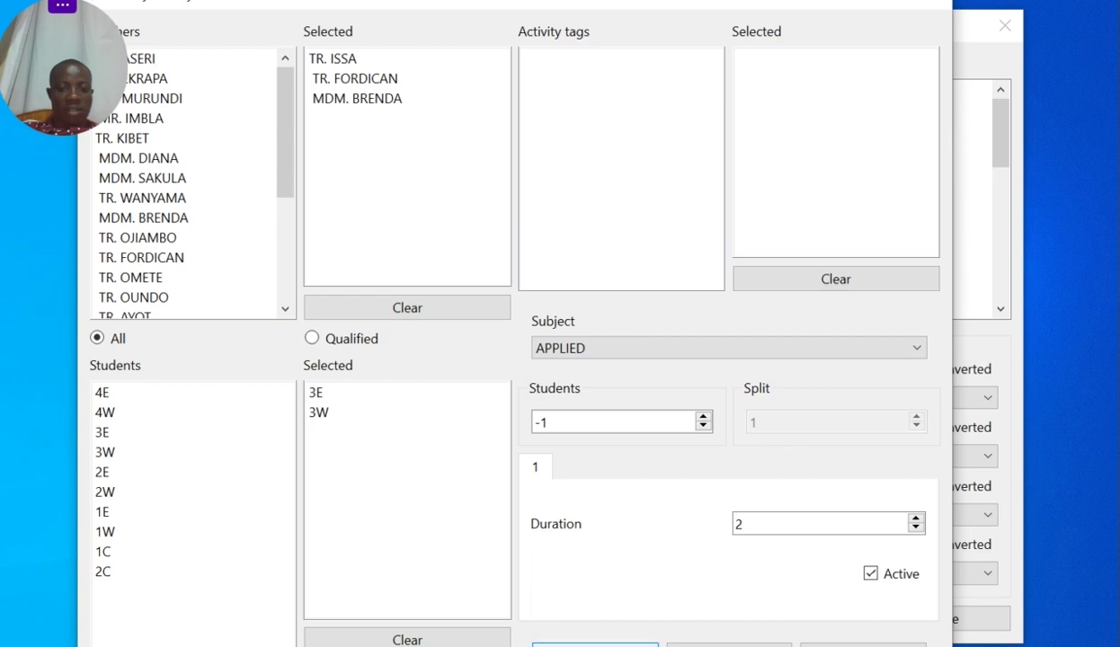
{"action": "left_click", "coordinate": [583, 642]}
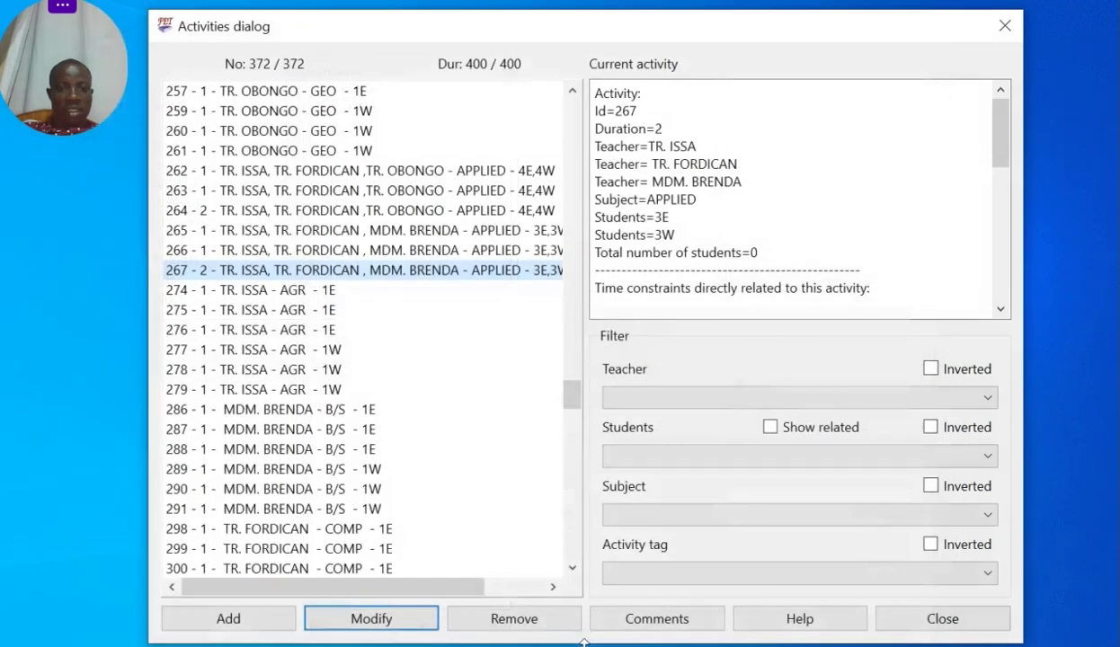
{"action": "left_click", "coordinate": [914, 621]}
Try generating the timetable again and dismiss the reported problems.
{"action": "left_click", "coordinate": [469, 115]}
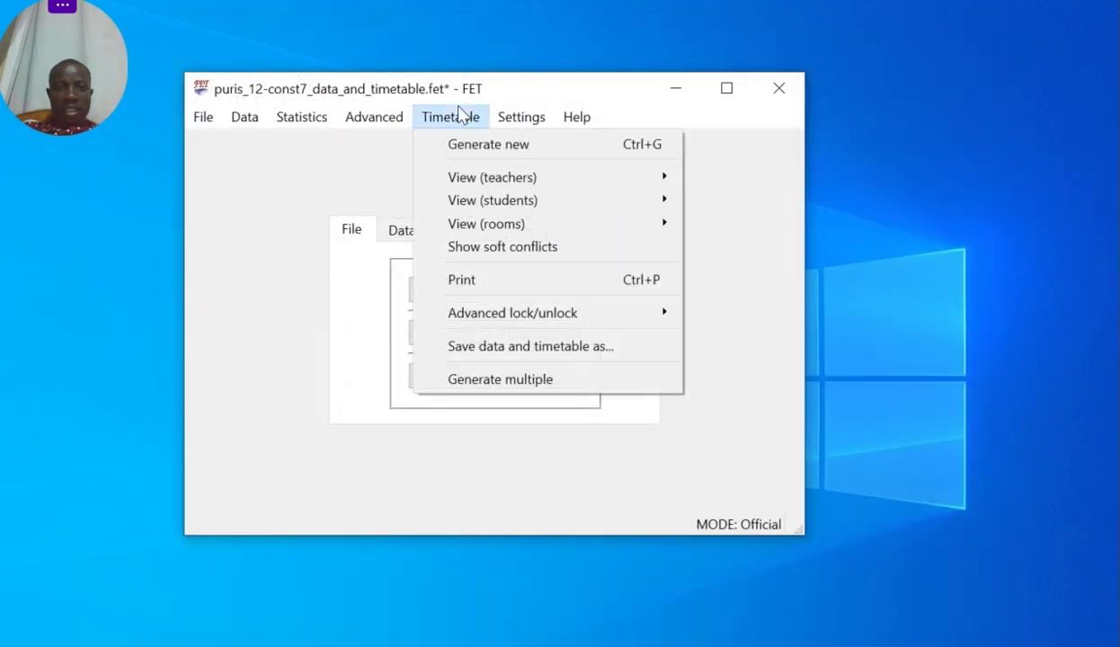
{"action": "left_click", "coordinate": [466, 145]}
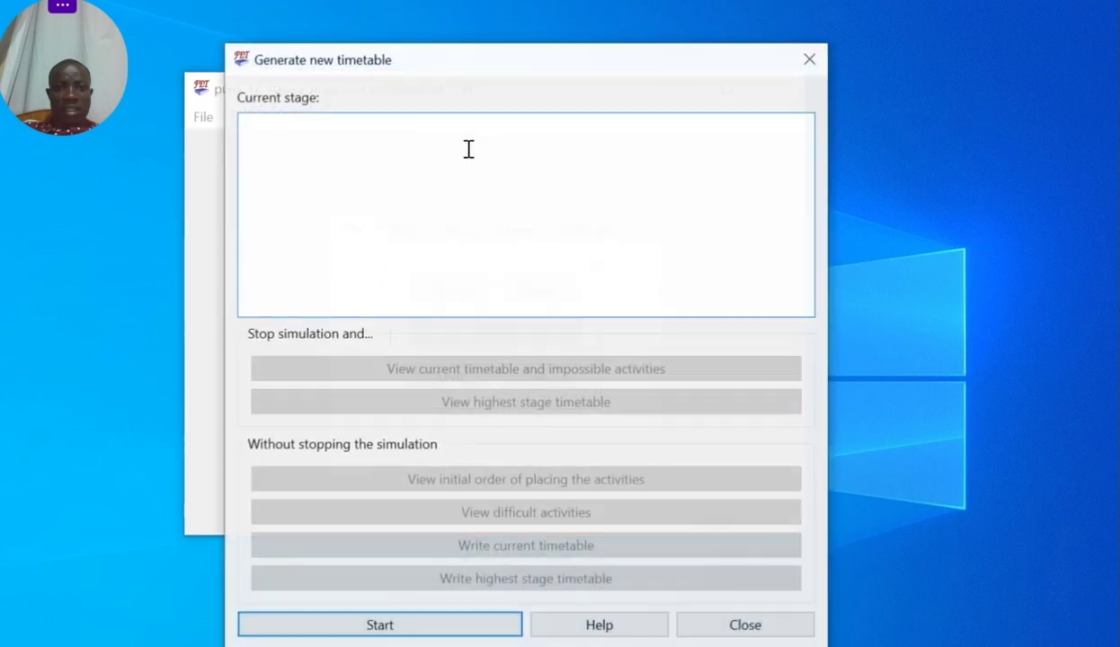
{"action": "left_click", "coordinate": [442, 628]}
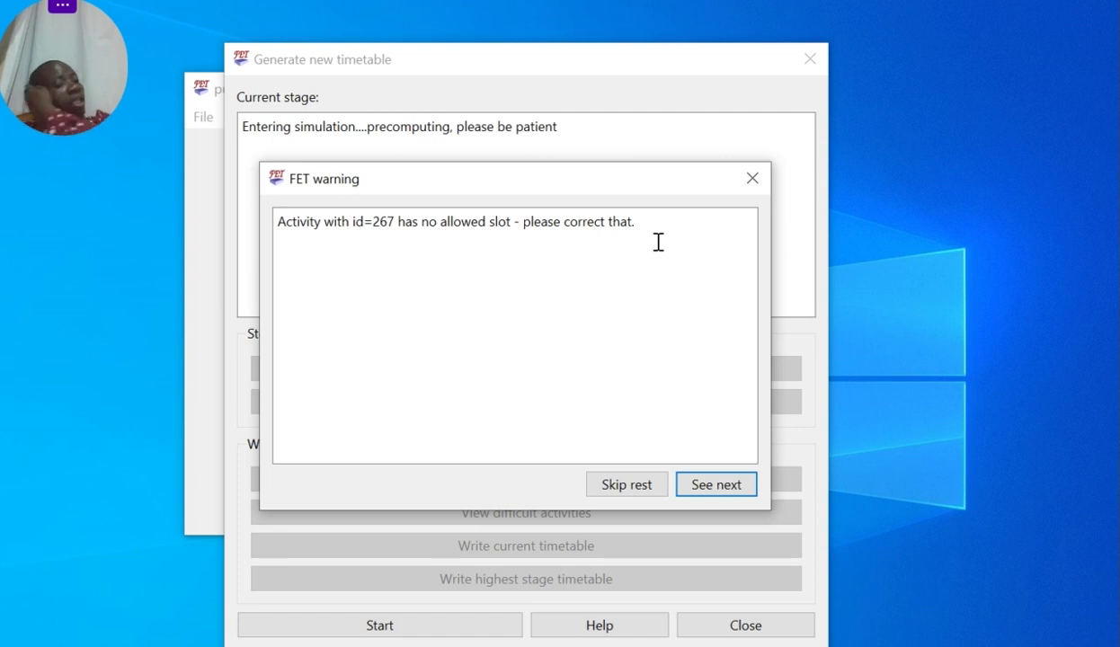
{"action": "left_click", "coordinate": [730, 482]}
{"action": "left_click", "coordinate": [687, 373]}
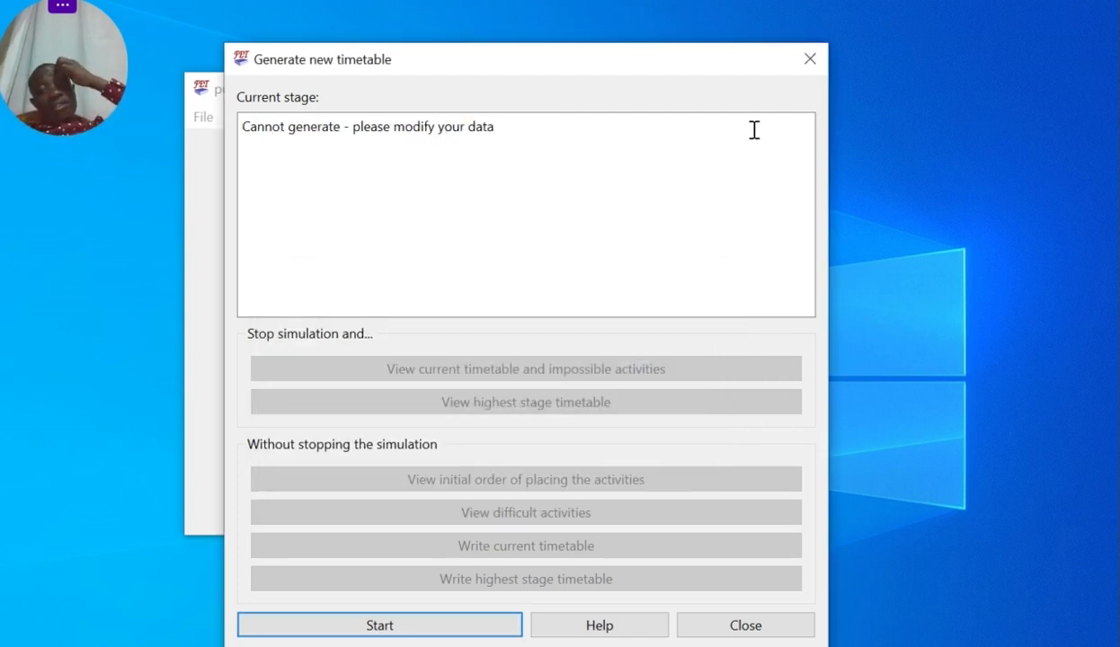
{"action": "left_click", "coordinate": [798, 75]}
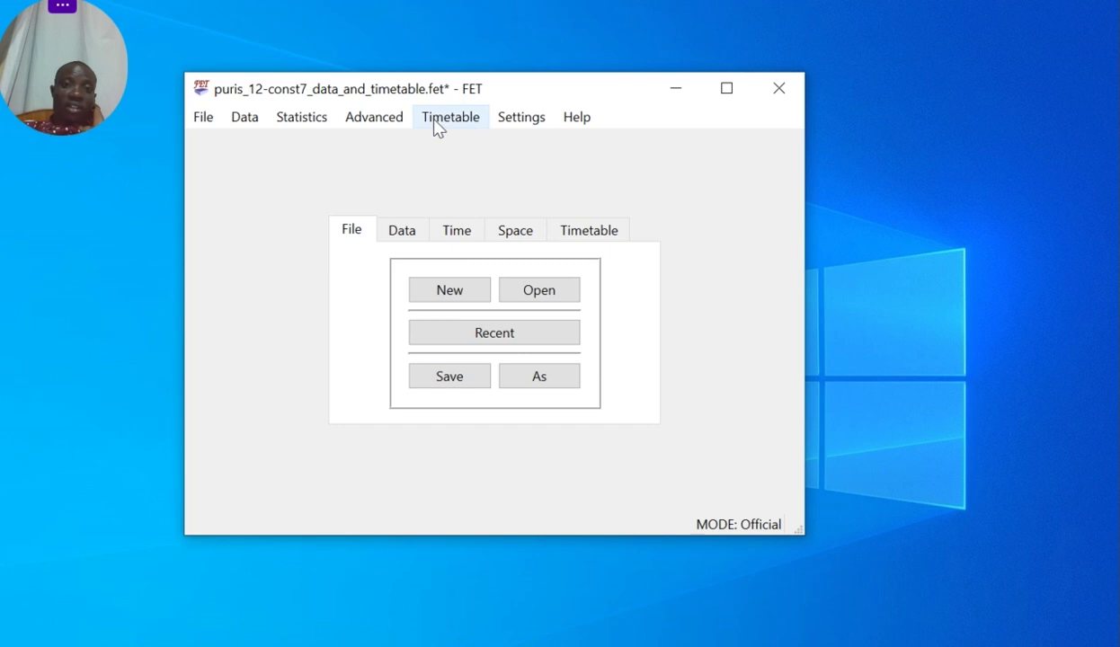
Review the activity count and total duration of each student set from 4E through 2C by filtering the activities list.
{"action": "left_click", "coordinate": [258, 126]}
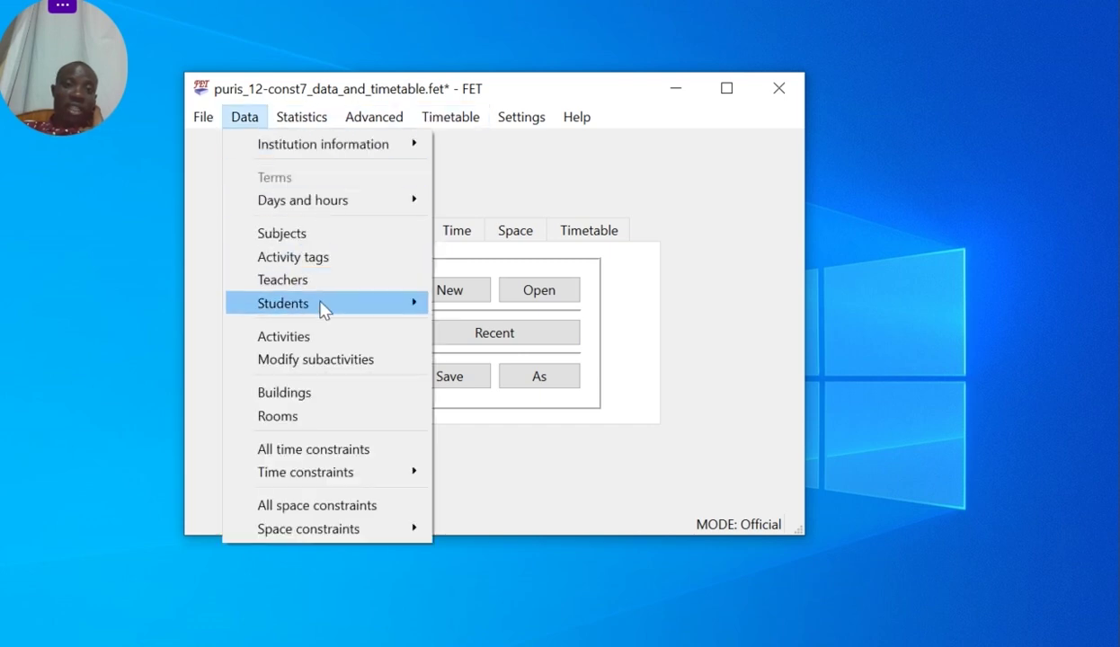
{"action": "left_click", "coordinate": [320, 339]}
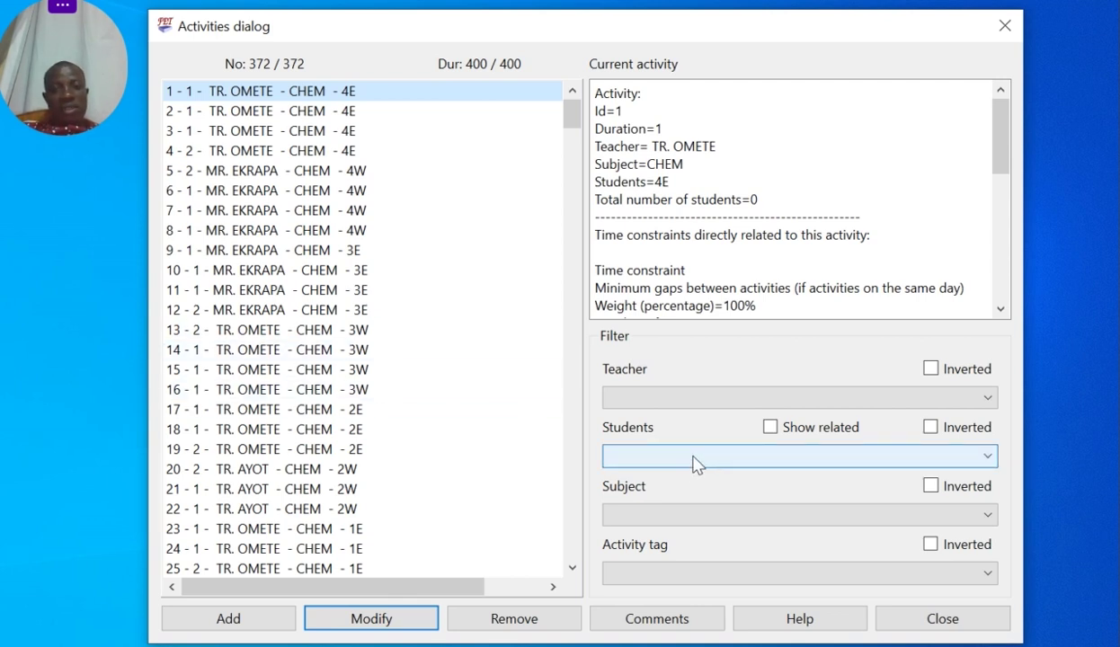
{"action": "scroll", "coordinate": [697, 463], "scroll_direction": "down", "scroll_amount": 1}
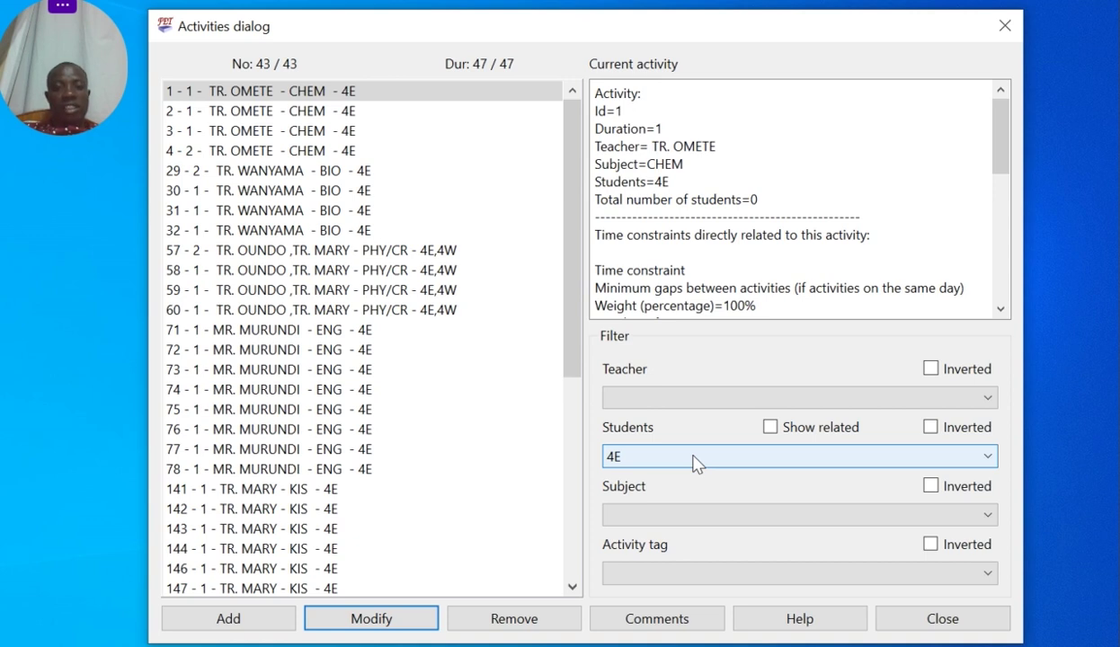
{"action": "scroll", "coordinate": [697, 463], "scroll_direction": "down", "scroll_amount": 1}
{"action": "scroll", "coordinate": [697, 463], "scroll_direction": "down", "scroll_amount": 1}
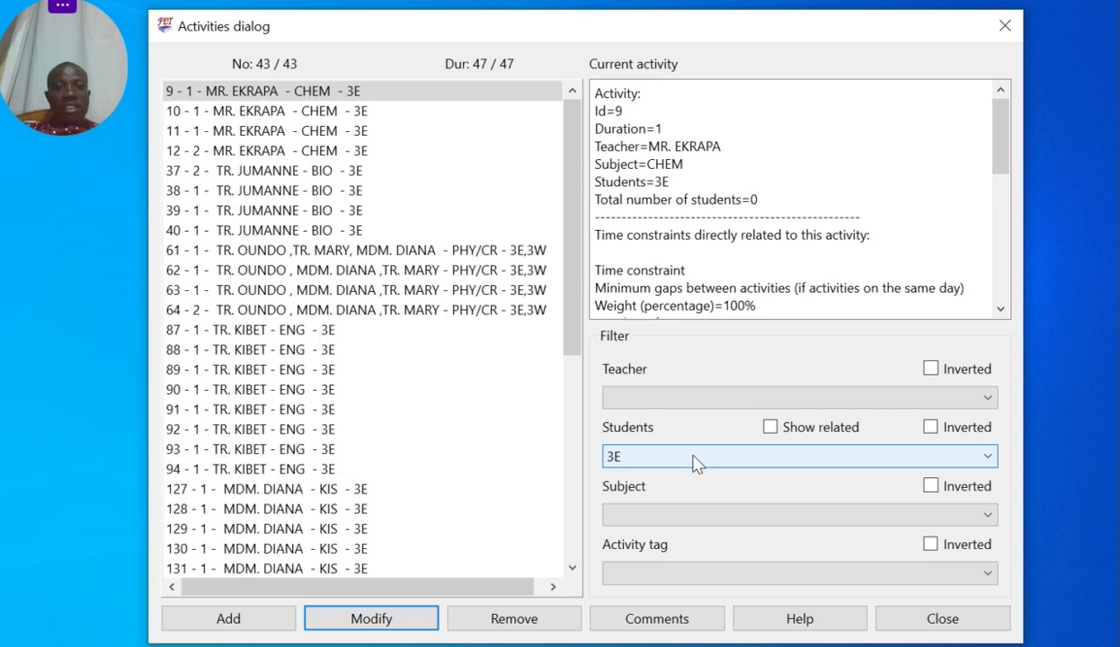
{"action": "scroll", "coordinate": [697, 463], "scroll_direction": "down", "scroll_amount": 1}
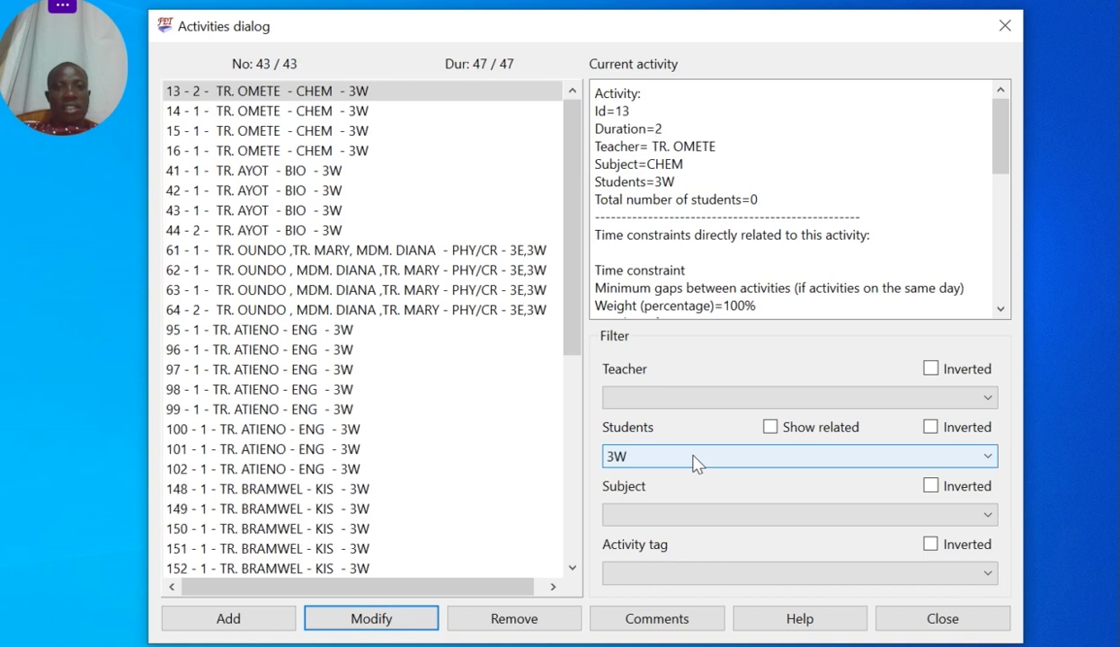
{"action": "scroll", "coordinate": [697, 463], "scroll_direction": "down", "scroll_amount": 1}
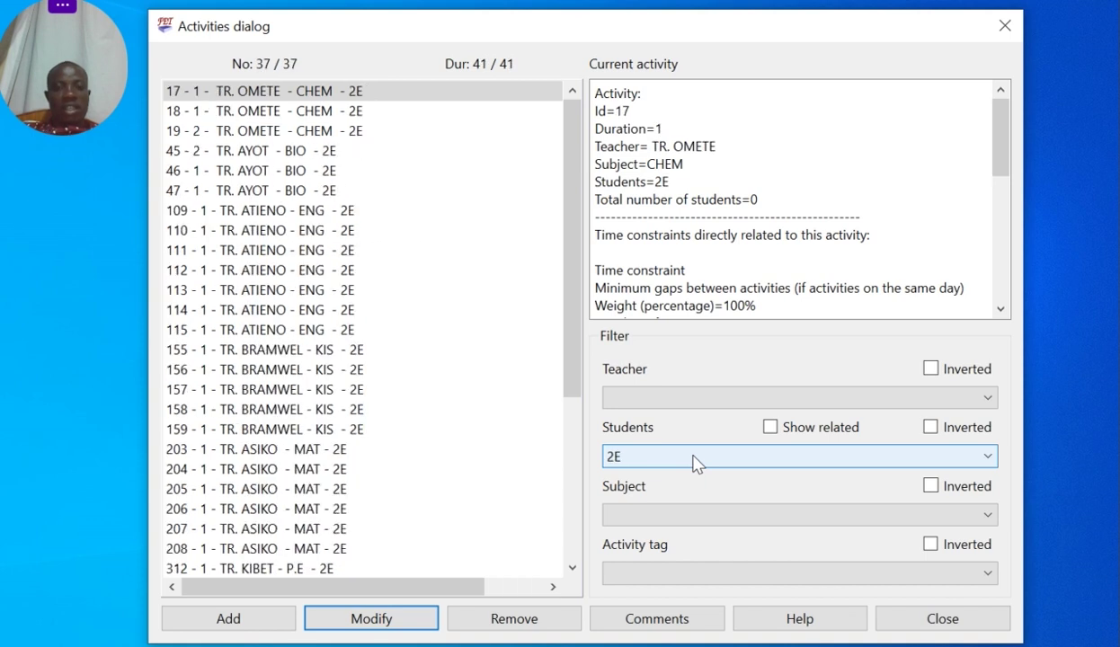
{"action": "scroll", "coordinate": [697, 463], "scroll_direction": "down", "scroll_amount": 1}
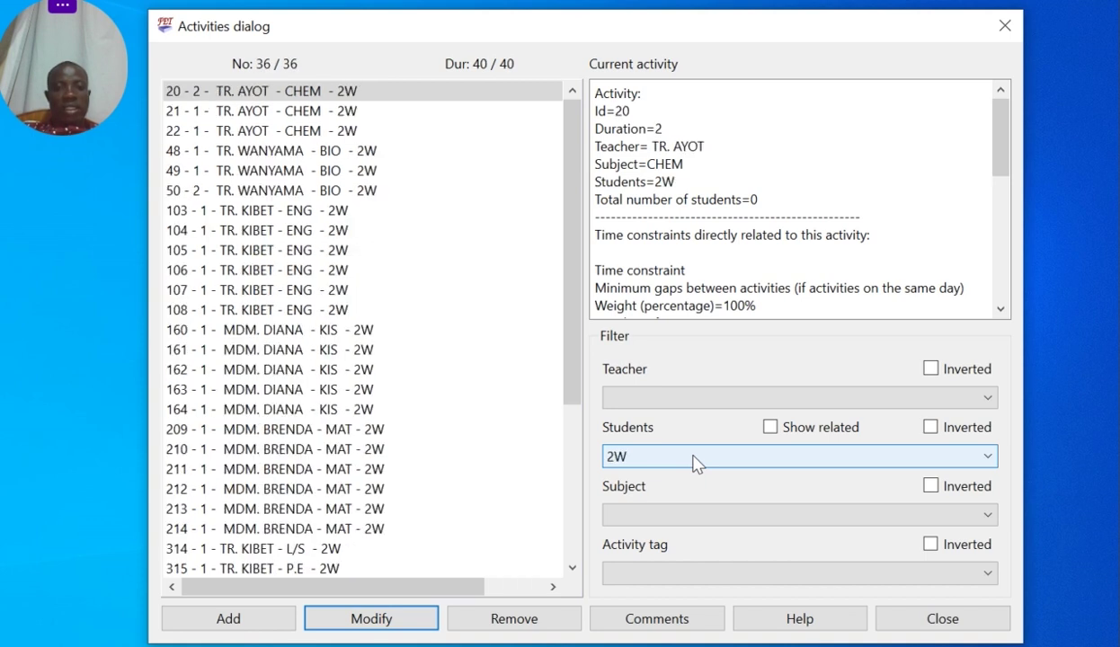
{"action": "scroll", "coordinate": [697, 463], "scroll_direction": "down", "scroll_amount": 1}
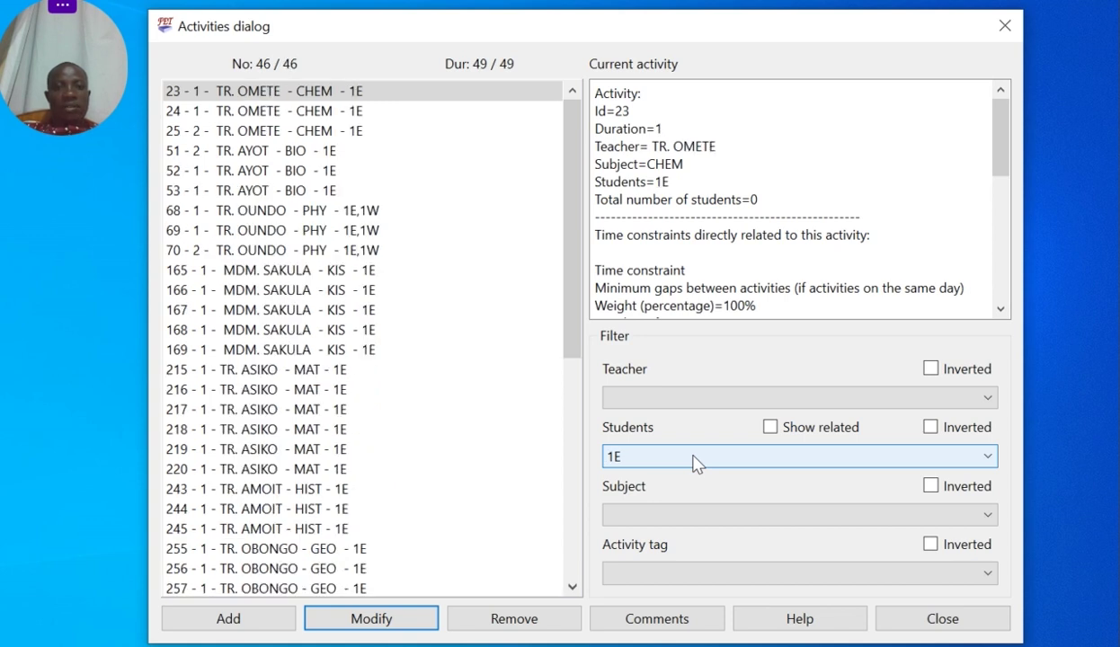
{"action": "scroll", "coordinate": [697, 463], "scroll_direction": "down", "scroll_amount": 1}
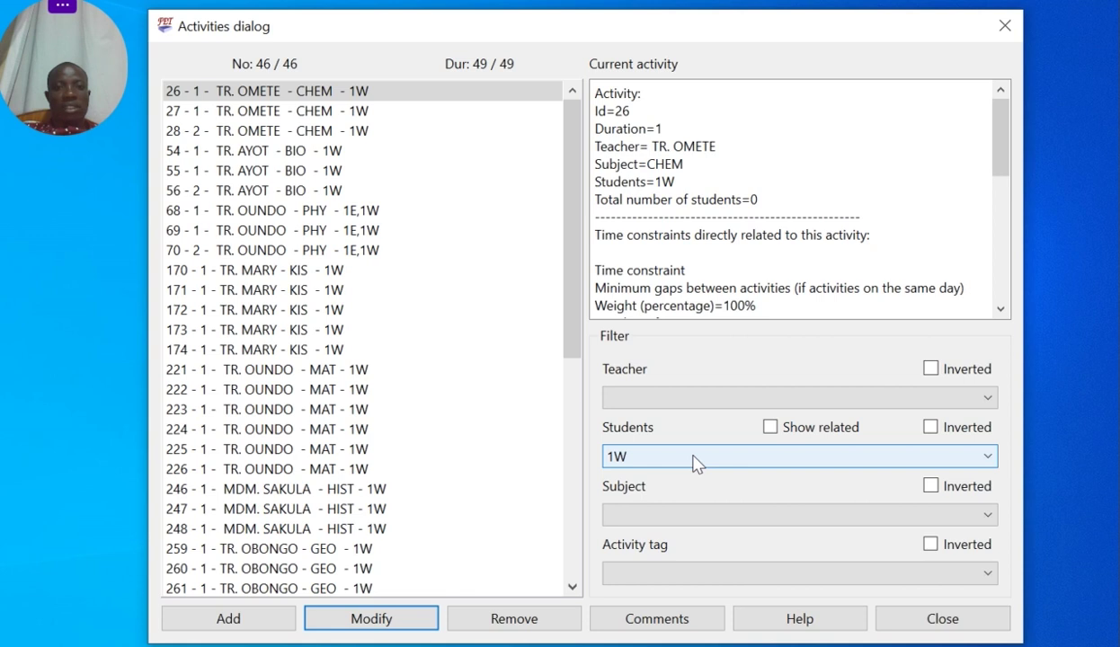
{"action": "scroll", "coordinate": [697, 463], "scroll_direction": "down", "scroll_amount": 1}
{"action": "scroll", "coordinate": [697, 463], "scroll_direction": "down", "scroll_amount": 1}
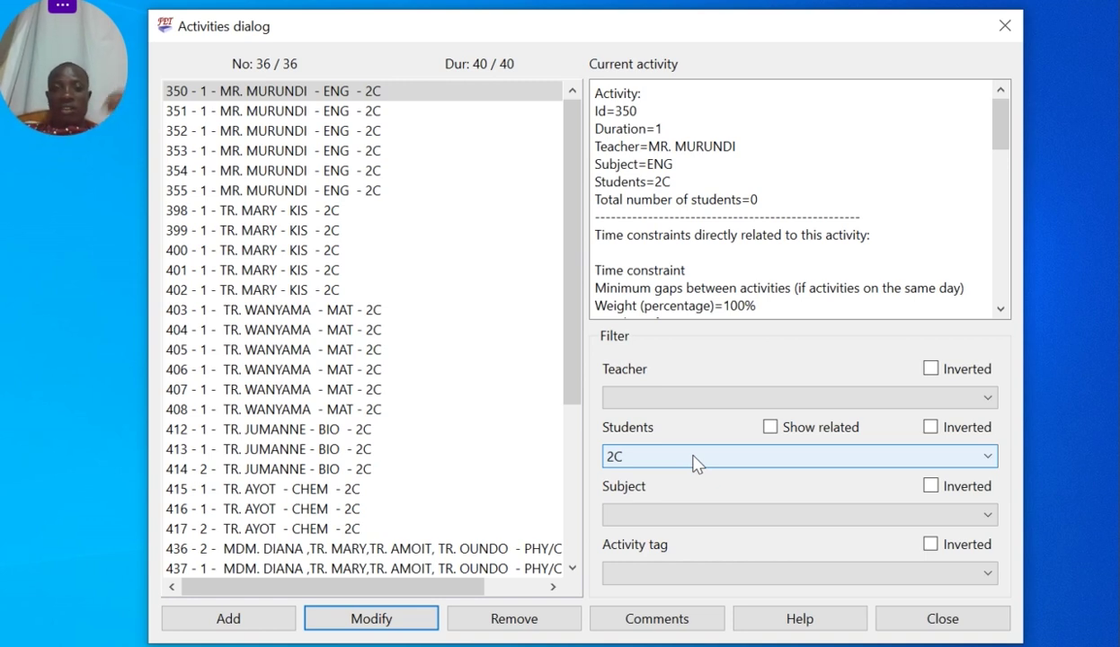
{"action": "left_click", "coordinate": [1005, 26]}
Rerun the timetable generation to recheck which activity is reported, and close the generation window.
{"action": "left_click", "coordinate": [463, 116]}
{"action": "left_click", "coordinate": [491, 147]}
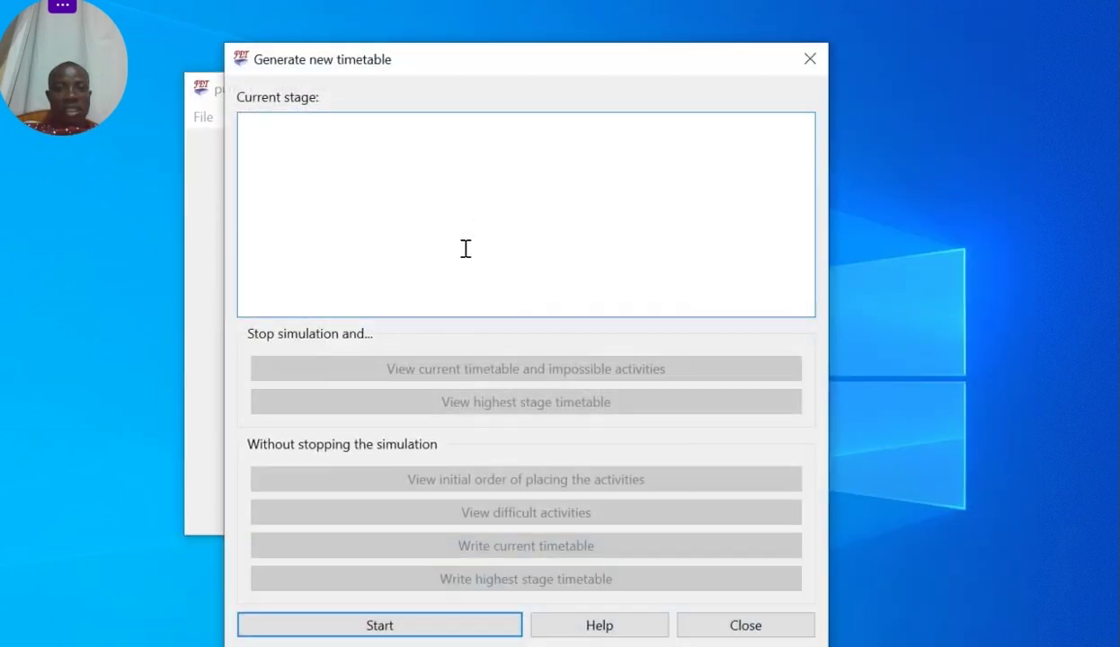
{"action": "left_click", "coordinate": [444, 625]}
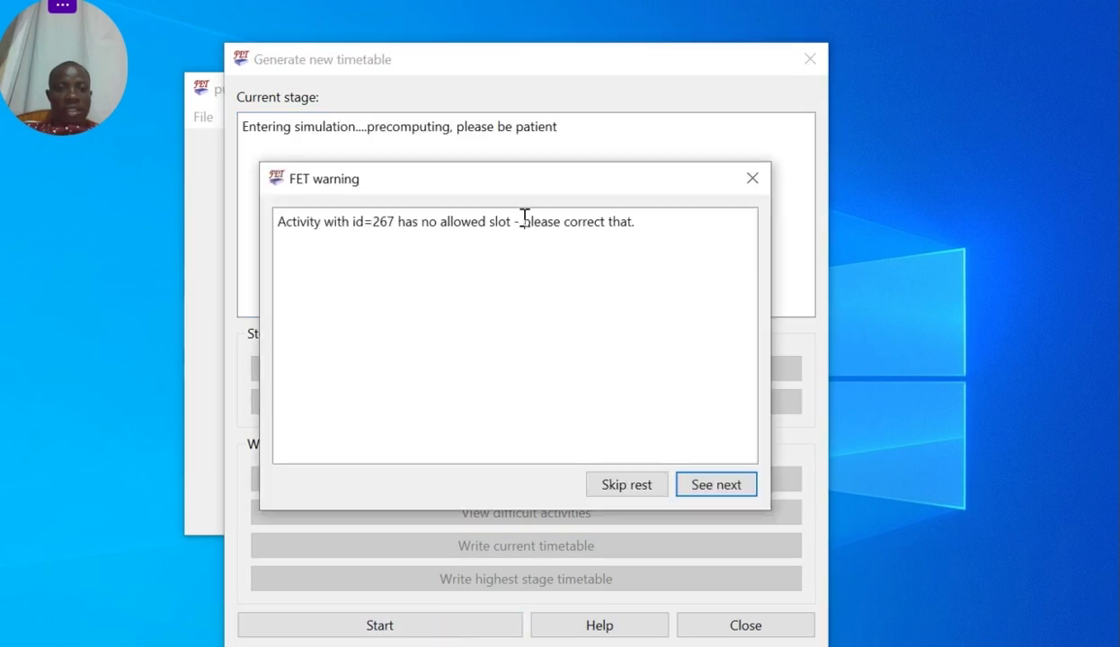
{"action": "left_click", "coordinate": [758, 178]}
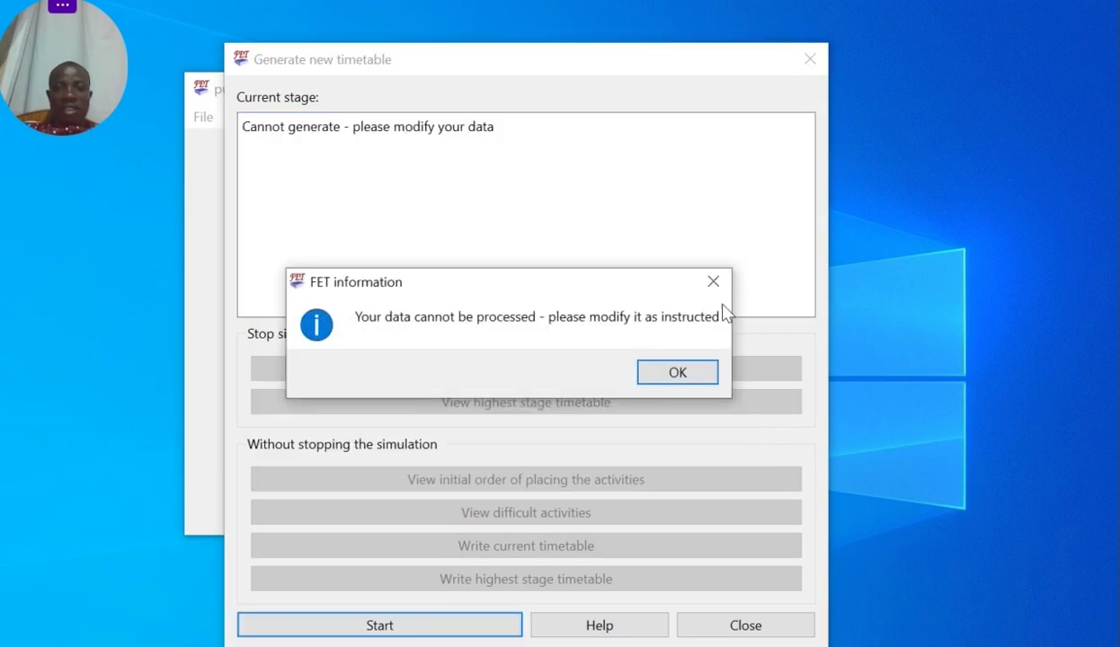
{"action": "left_click", "coordinate": [677, 372]}
{"action": "left_click", "coordinate": [808, 59]}
Find activity 267 in the full activities list and select it to show its details.
{"action": "left_click", "coordinate": [235, 122]}
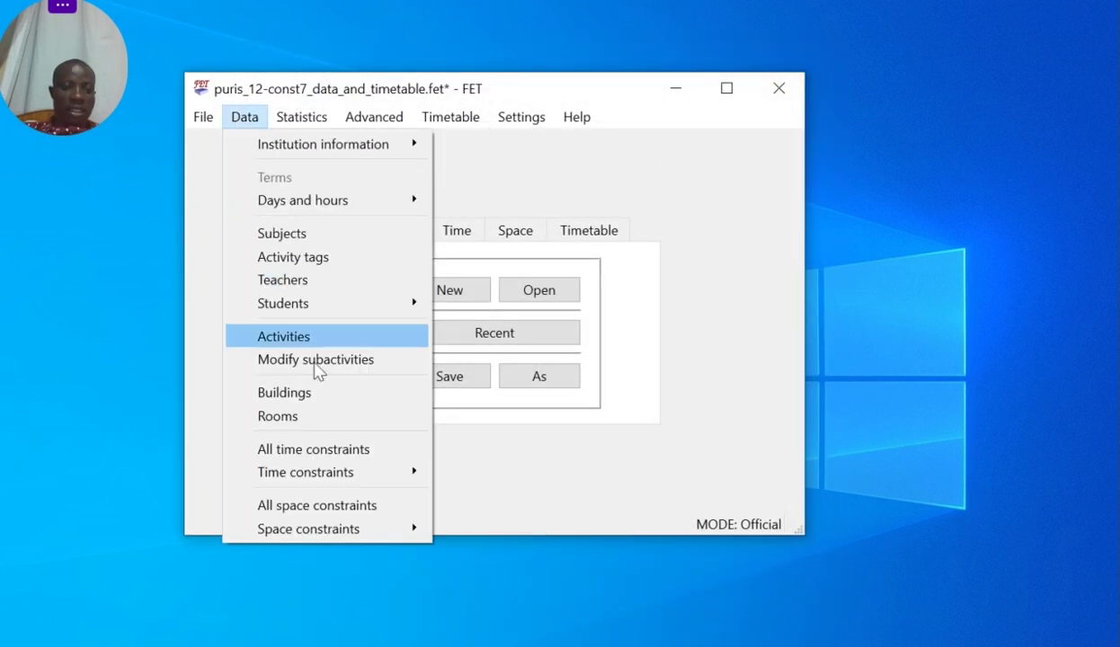
{"action": "left_click", "coordinate": [306, 340]}
{"action": "scroll", "coordinate": [305, 363], "scroll_direction": "down", "scroll_amount": 20}
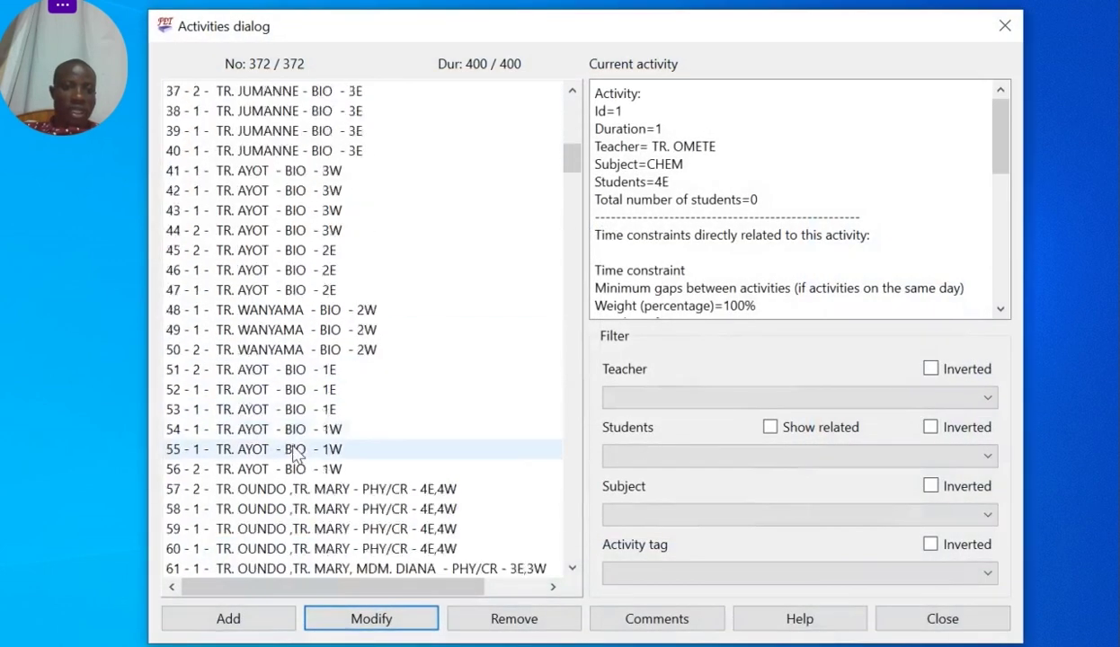
{"action": "scroll", "coordinate": [295, 460], "scroll_direction": "down", "scroll_amount": 20}
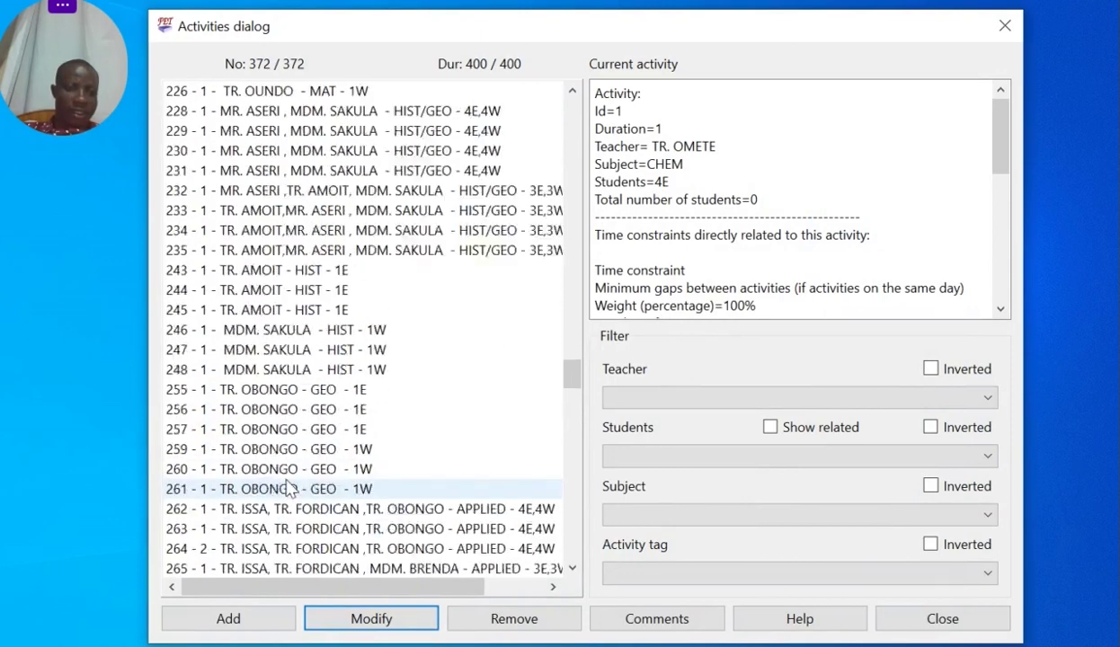
{"action": "scroll", "coordinate": [279, 459], "scroll_direction": "down", "scroll_amount": 14}
{"action": "scroll", "coordinate": [279, 432], "scroll_direction": "up", "scroll_amount": 20}
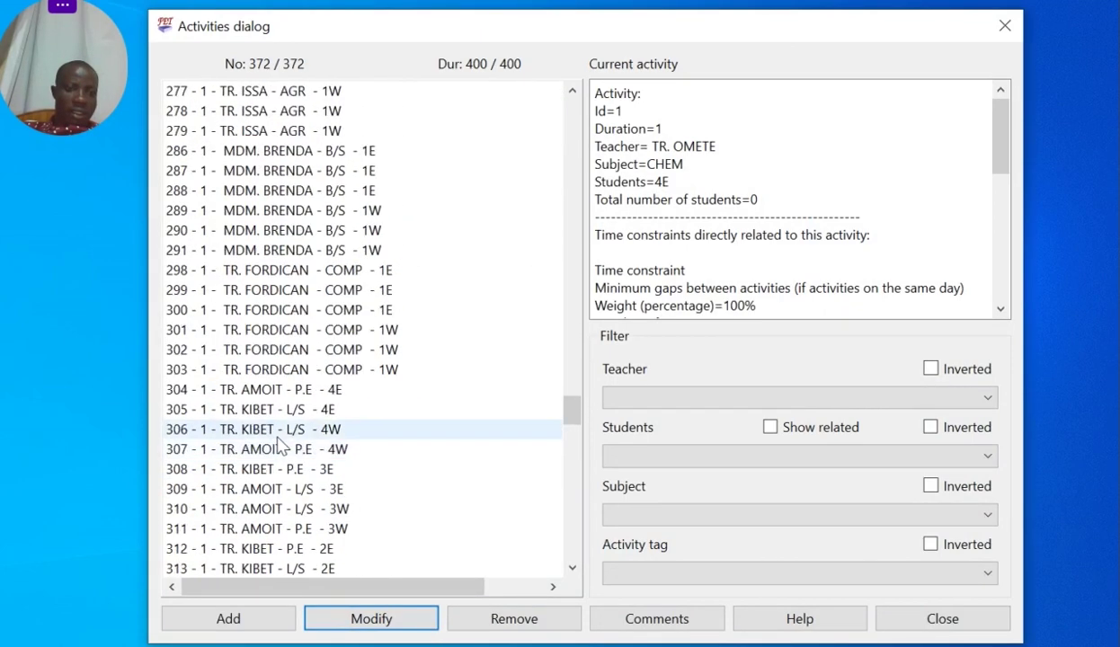
{"action": "scroll", "coordinate": [261, 377], "scroll_direction": "up", "scroll_amount": 3}
{"action": "scroll", "coordinate": [239, 355], "scroll_direction": "down", "scroll_amount": 5}
{"action": "scroll", "coordinate": [218, 463], "scroll_direction": "down", "scroll_amount": 1}
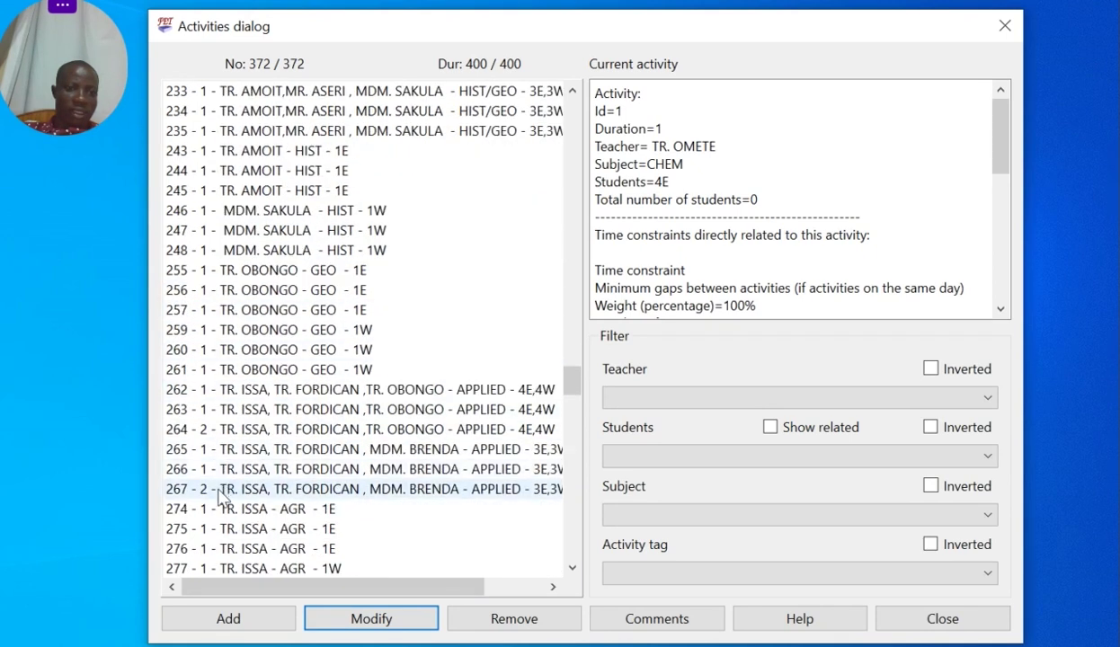
{"action": "left_click", "coordinate": [221, 493]}
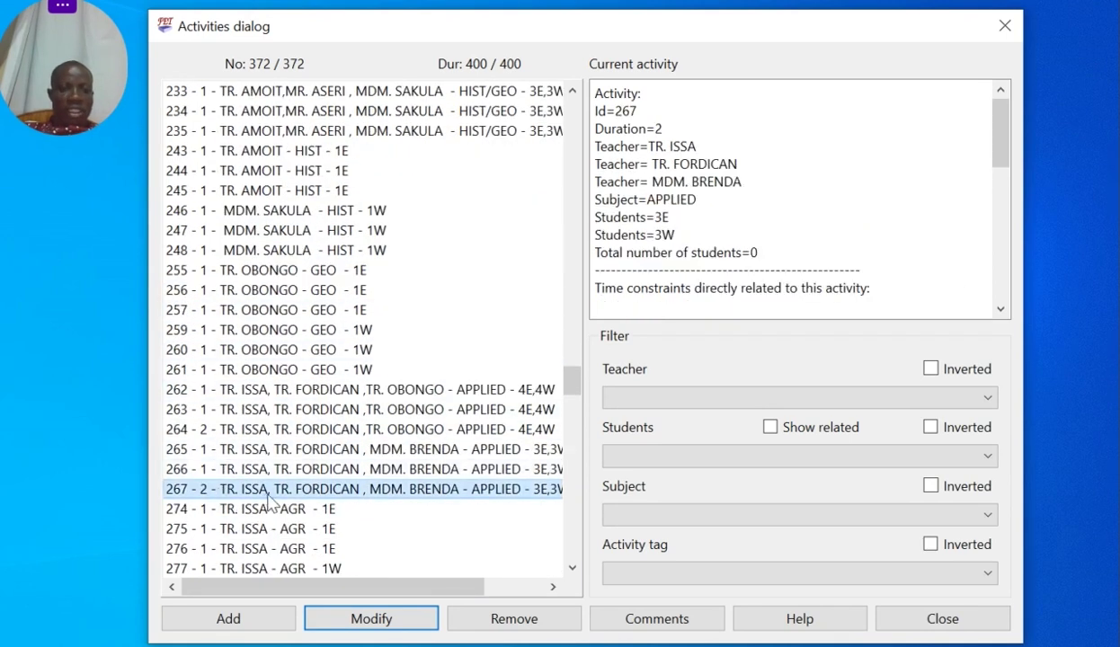
Check the teachers assigned to activity 267 in its editing dialog and close it without changes.
{"action": "double_click", "coordinate": [376, 492]}
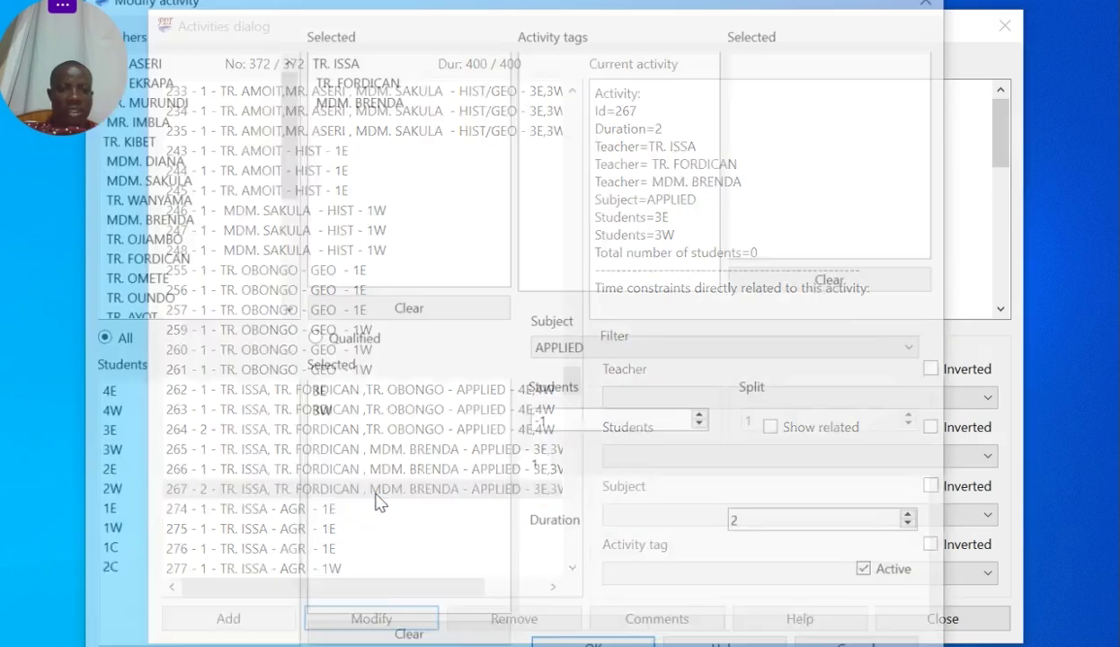
{"action": "left_click", "coordinate": [339, 79]}
{"action": "left_click", "coordinate": [356, 102]}
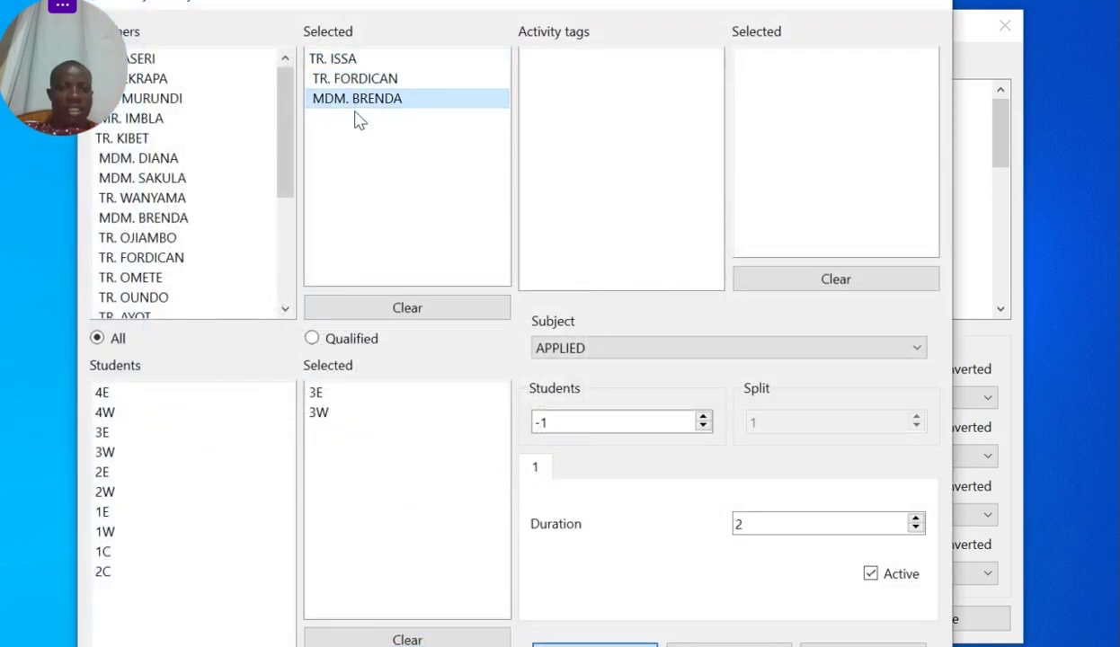
{"action": "left_click", "coordinate": [917, 6]}
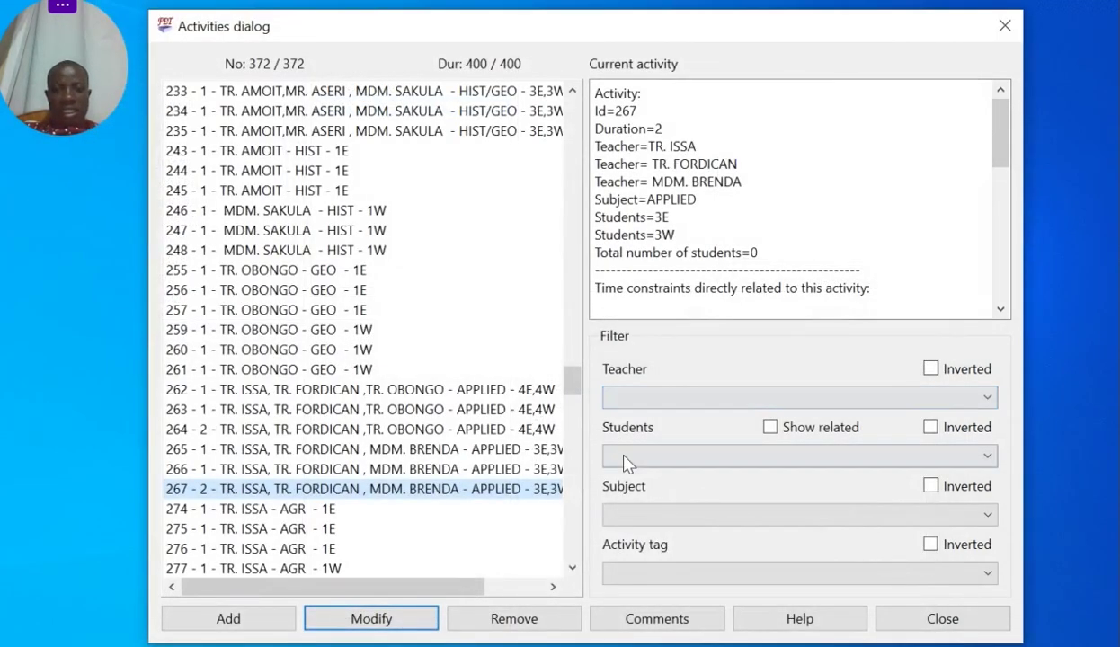
Review each teacher's activity count and total duration by filtering the activities list through all teachers.
{"action": "left_click", "coordinate": [637, 401]}
{"action": "scroll", "coordinate": [639, 404], "scroll_direction": "down", "scroll_amount": 5}
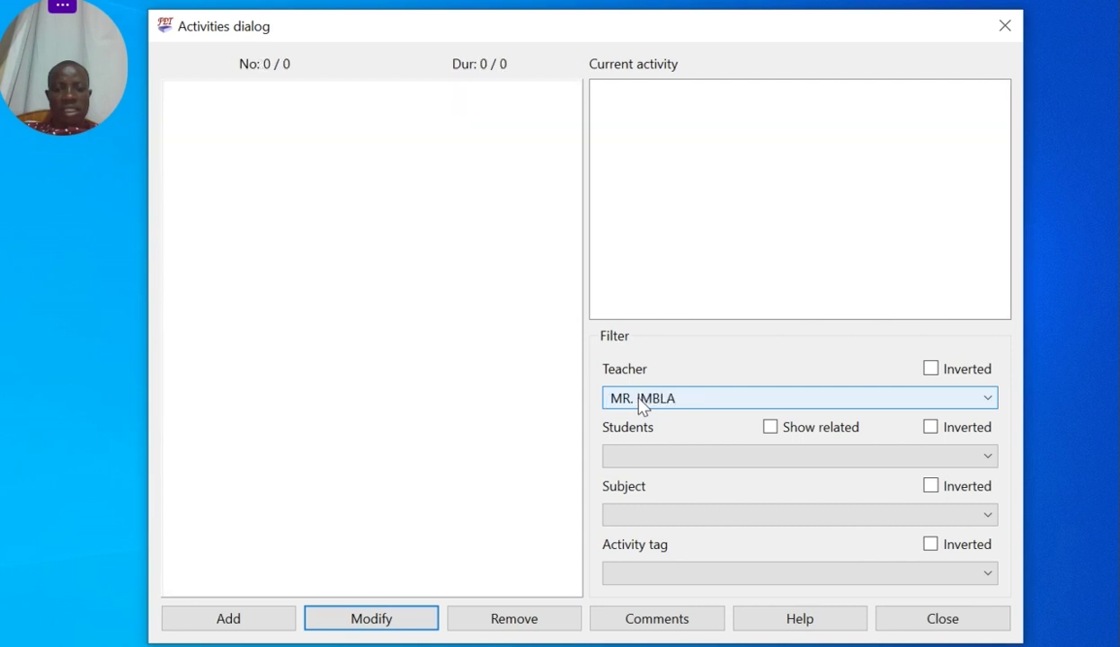
{"action": "scroll", "coordinate": [642, 407], "scroll_direction": "down", "scroll_amount": 3}
{"action": "scroll", "coordinate": [642, 407], "scroll_direction": "down", "scroll_amount": 3}
{"action": "scroll", "coordinate": [642, 407], "scroll_direction": "down", "scroll_amount": 1}
{"action": "scroll", "coordinate": [642, 406], "scroll_direction": "up", "scroll_amount": 1}
{"action": "scroll", "coordinate": [642, 407], "scroll_direction": "down", "scroll_amount": 3}
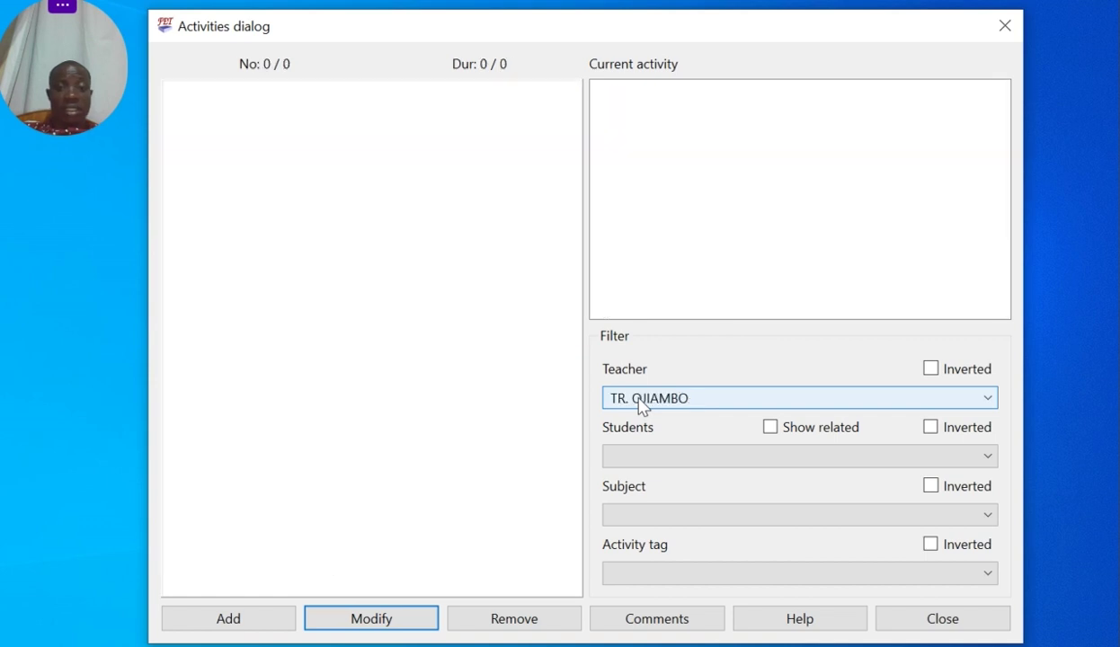
{"action": "scroll", "coordinate": [642, 407], "scroll_direction": "down", "scroll_amount": 1}
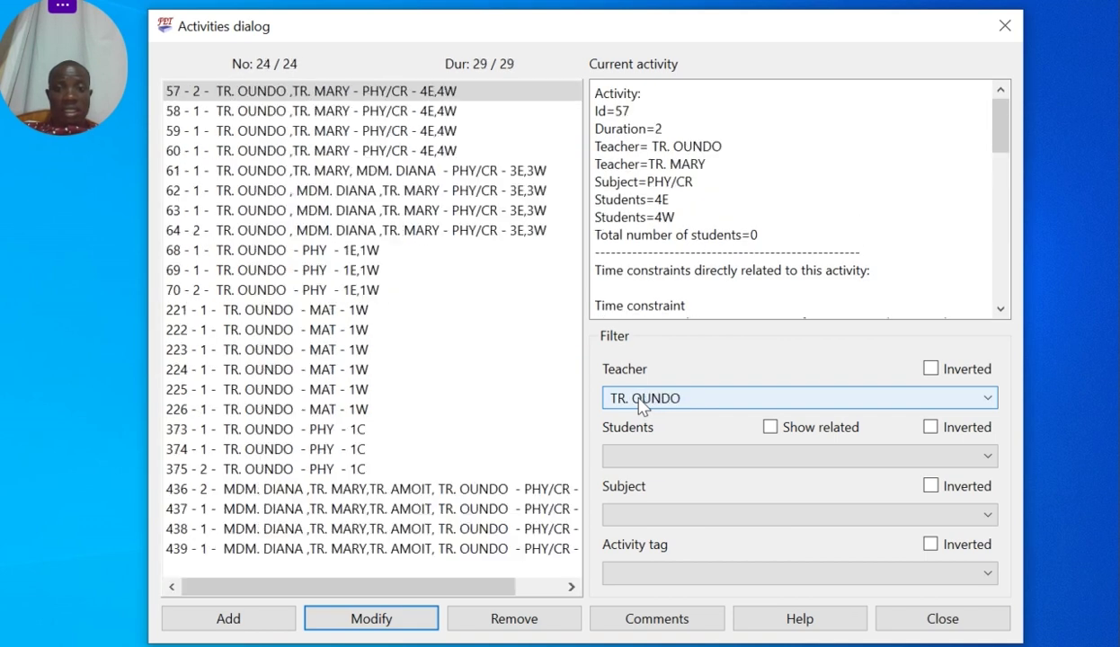
{"action": "scroll", "coordinate": [642, 407], "scroll_direction": "down", "scroll_amount": 3}
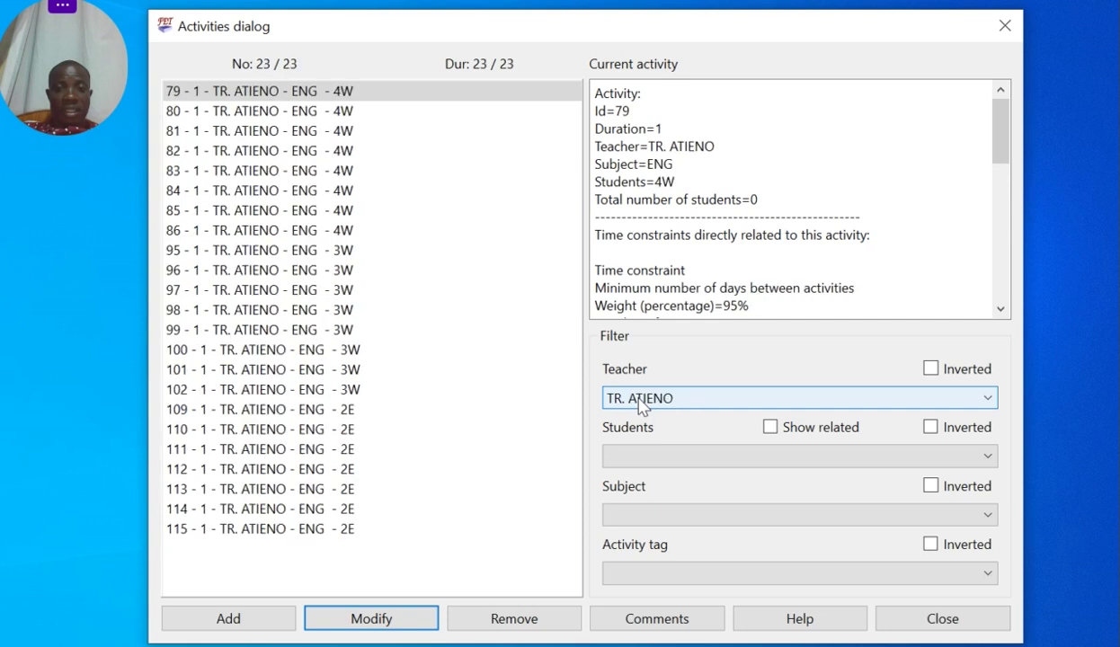
{"action": "scroll", "coordinate": [642, 406], "scroll_direction": "down", "scroll_amount": 2}
{"action": "scroll", "coordinate": [642, 407], "scroll_direction": "up", "scroll_amount": 2}
{"action": "scroll", "coordinate": [642, 407], "scroll_direction": "up", "scroll_amount": 2}
{"action": "scroll", "coordinate": [642, 406], "scroll_direction": "down", "scroll_amount": 3}
{"action": "scroll", "coordinate": [642, 407], "scroll_direction": "down", "scroll_amount": 2}
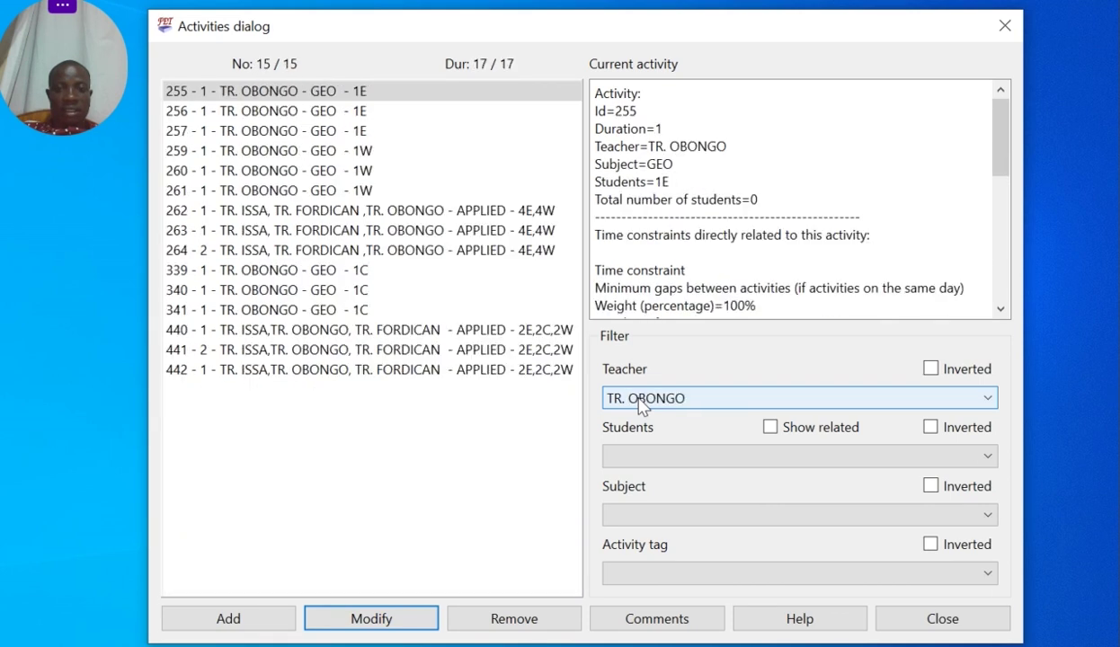
{"action": "scroll", "coordinate": [642, 406], "scroll_direction": "down", "scroll_amount": 3}
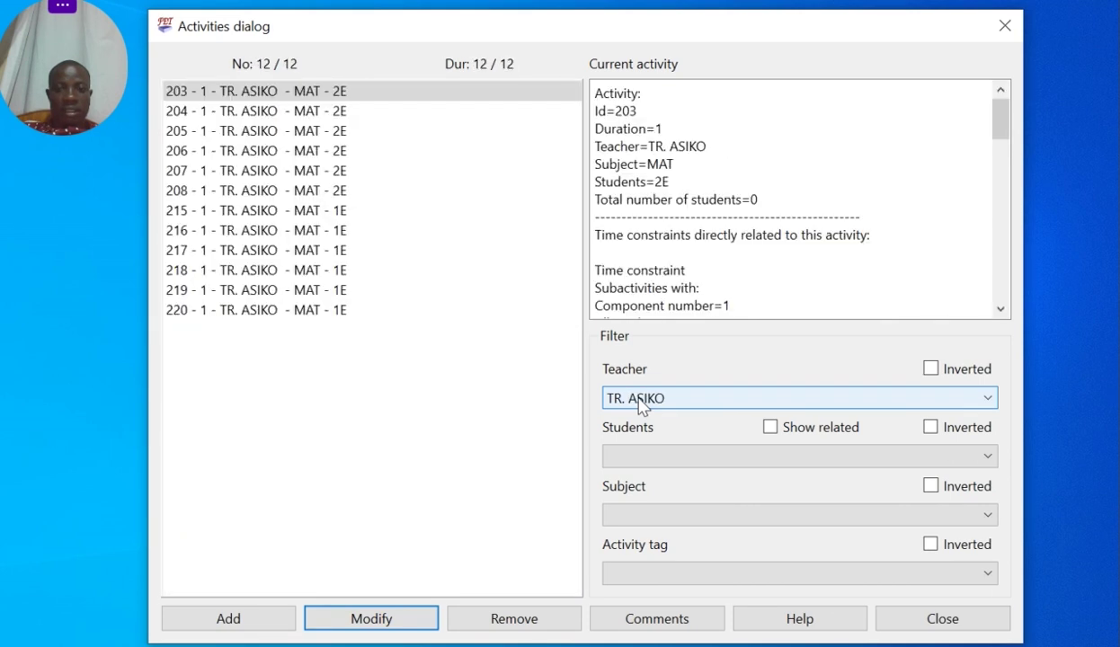
{"action": "scroll", "coordinate": [642, 406], "scroll_direction": "down", "scroll_amount": 1}
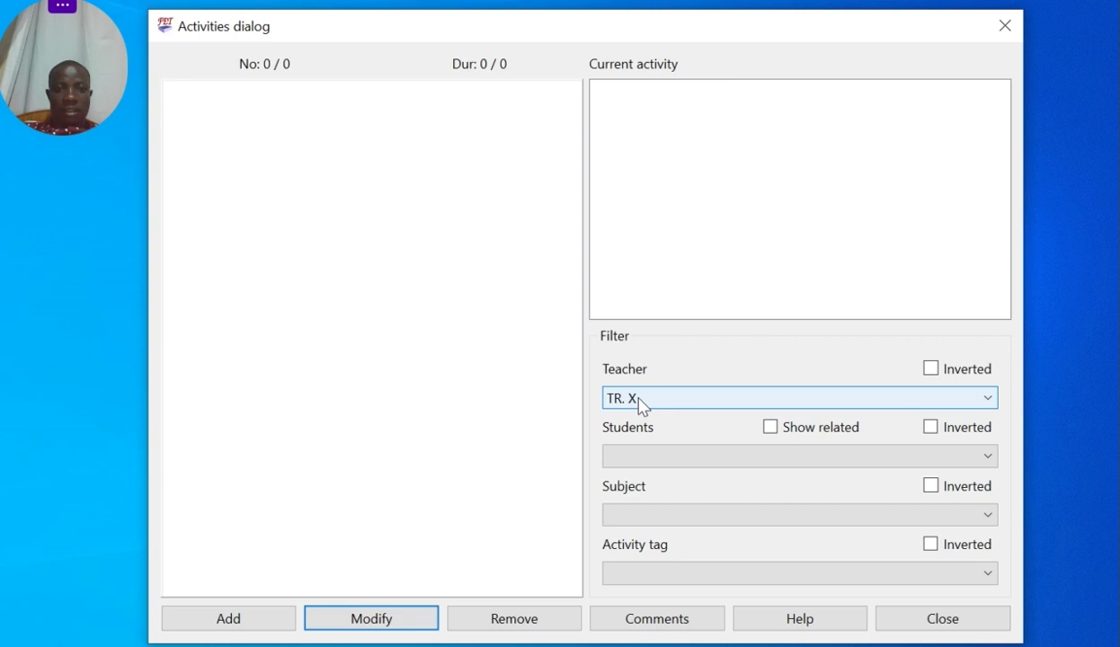
{"action": "scroll", "coordinate": [642, 406], "scroll_direction": "up", "scroll_amount": 1}
{"action": "scroll", "coordinate": [642, 406], "scroll_direction": "down", "scroll_amount": 1}
Recheck the teachers' loads in reverse order, including those assigned to activity 267, and end with no teacher filter.
{"action": "scroll", "coordinate": [642, 406], "scroll_direction": "up", "scroll_amount": 4}
{"action": "scroll", "coordinate": [642, 407], "scroll_direction": "up", "scroll_amount": 3}
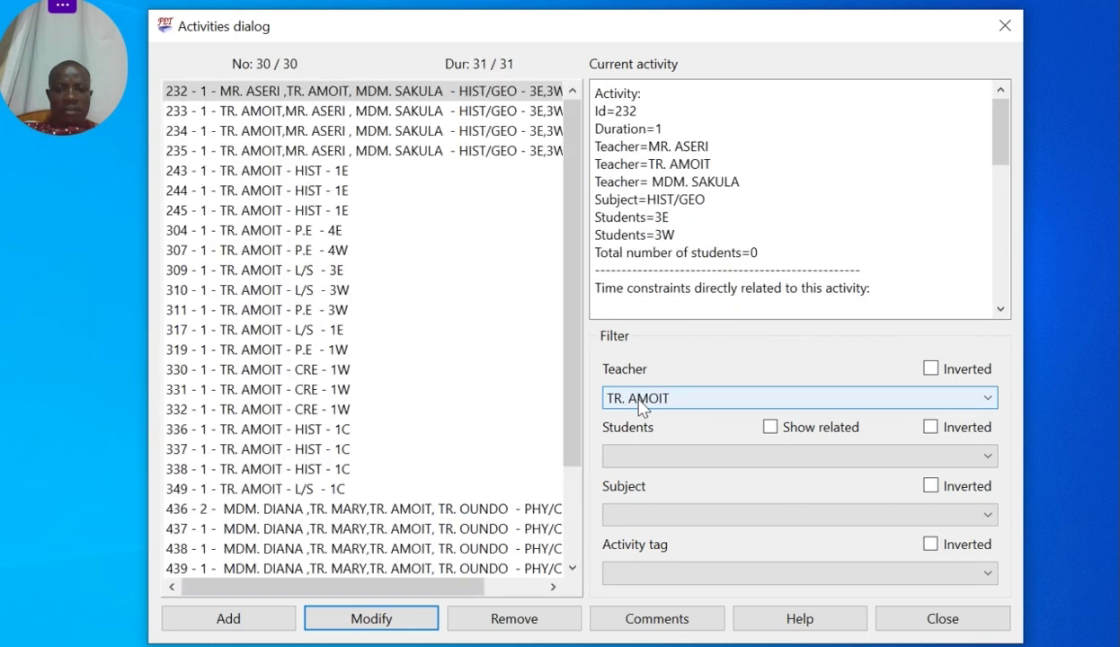
{"action": "scroll", "coordinate": [642, 406], "scroll_direction": "up", "scroll_amount": 2}
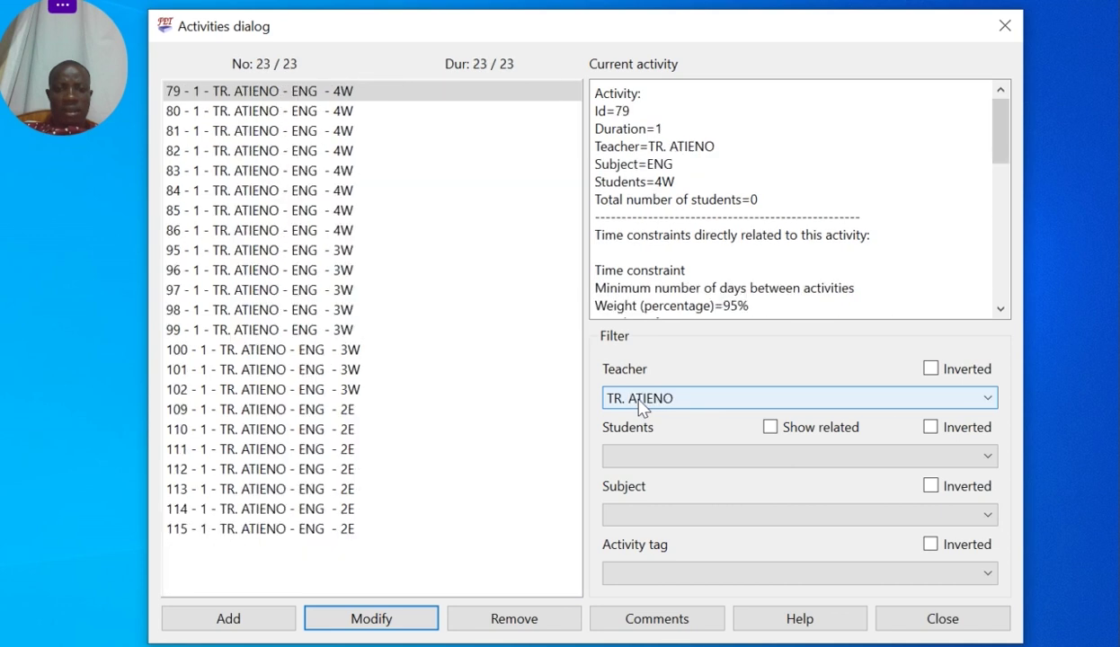
{"action": "scroll", "coordinate": [642, 407], "scroll_direction": "up", "scroll_amount": 3}
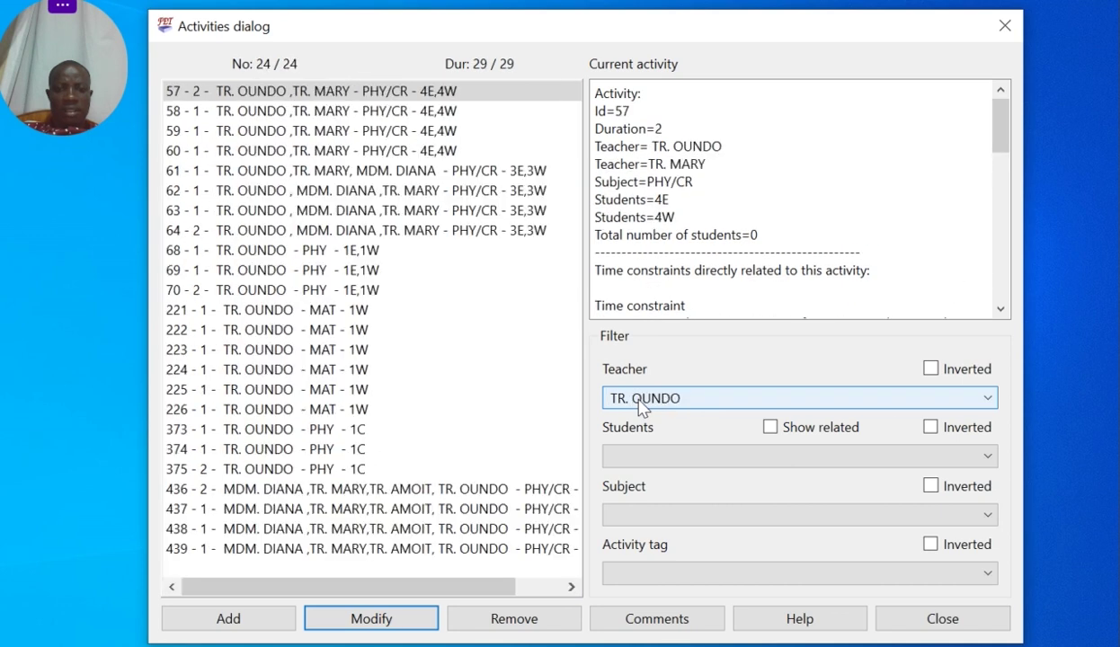
{"action": "scroll", "coordinate": [642, 406], "scroll_direction": "up", "scroll_amount": 1}
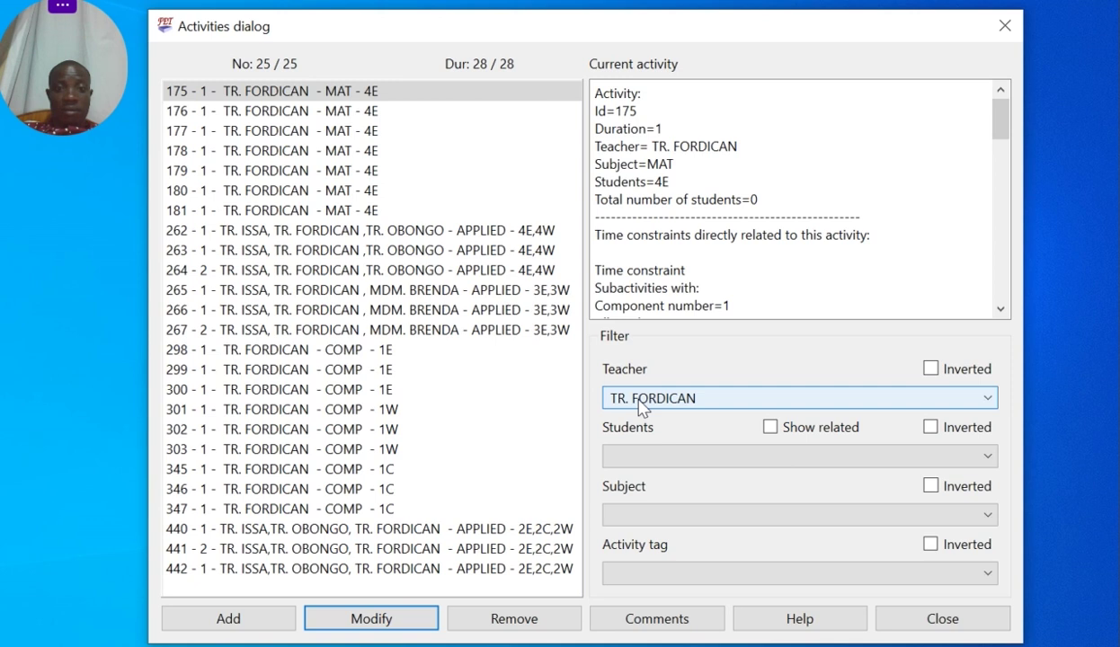
{"action": "scroll", "coordinate": [642, 406], "scroll_direction": "up", "scroll_amount": 4}
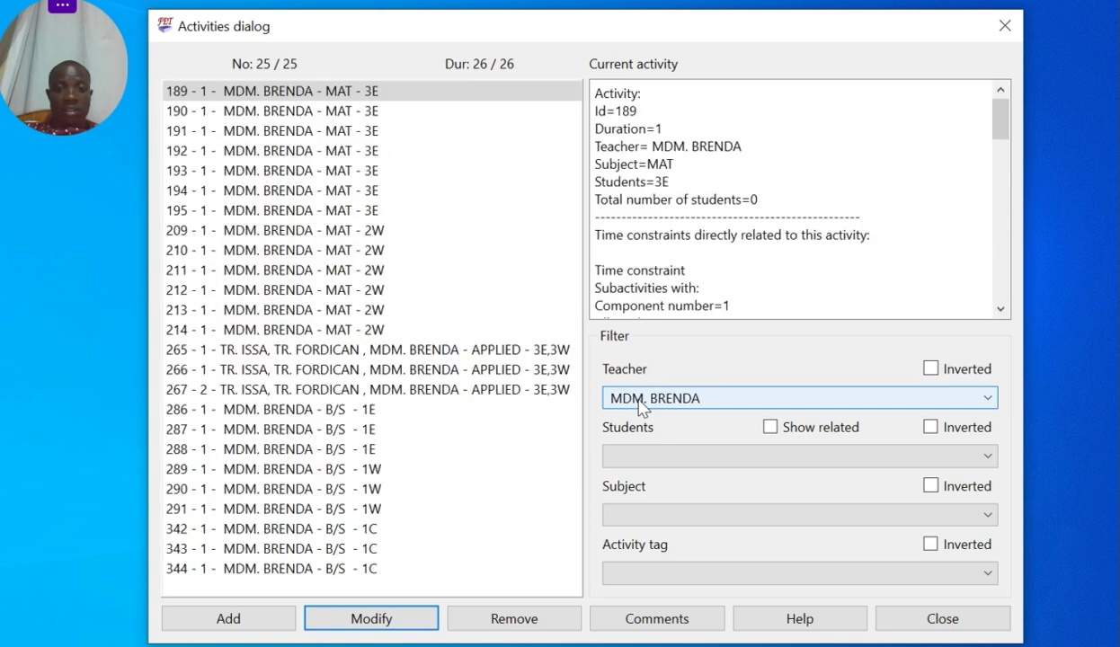
{"action": "scroll", "coordinate": [642, 406], "scroll_direction": "up", "scroll_amount": 2}
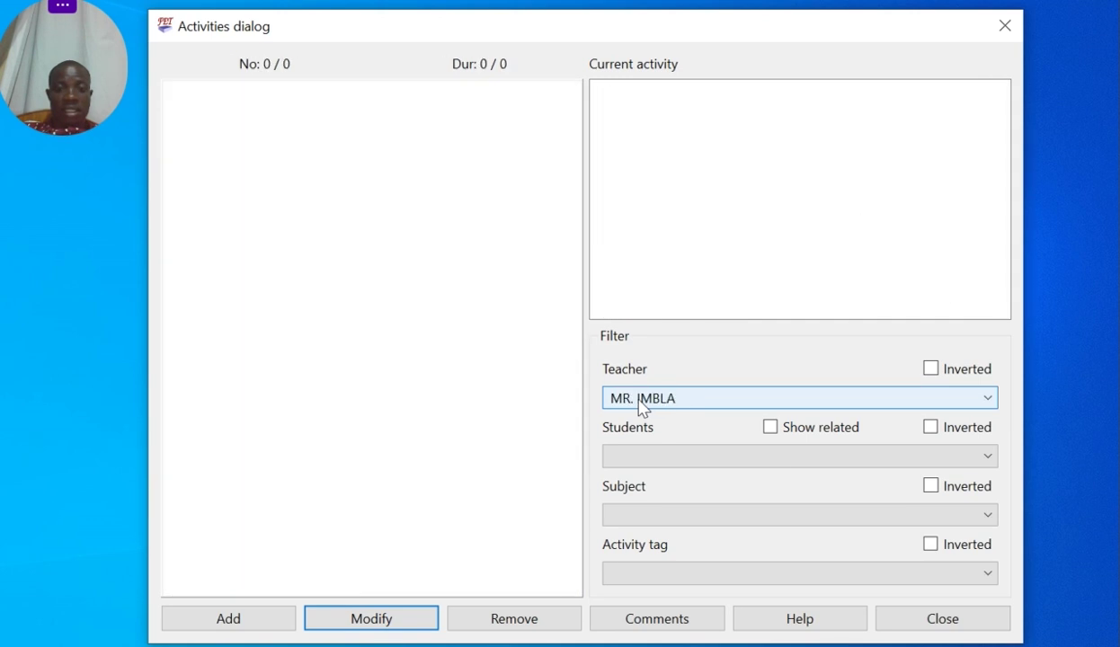
{"action": "scroll", "coordinate": [642, 406], "scroll_direction": "up", "scroll_amount": 3}
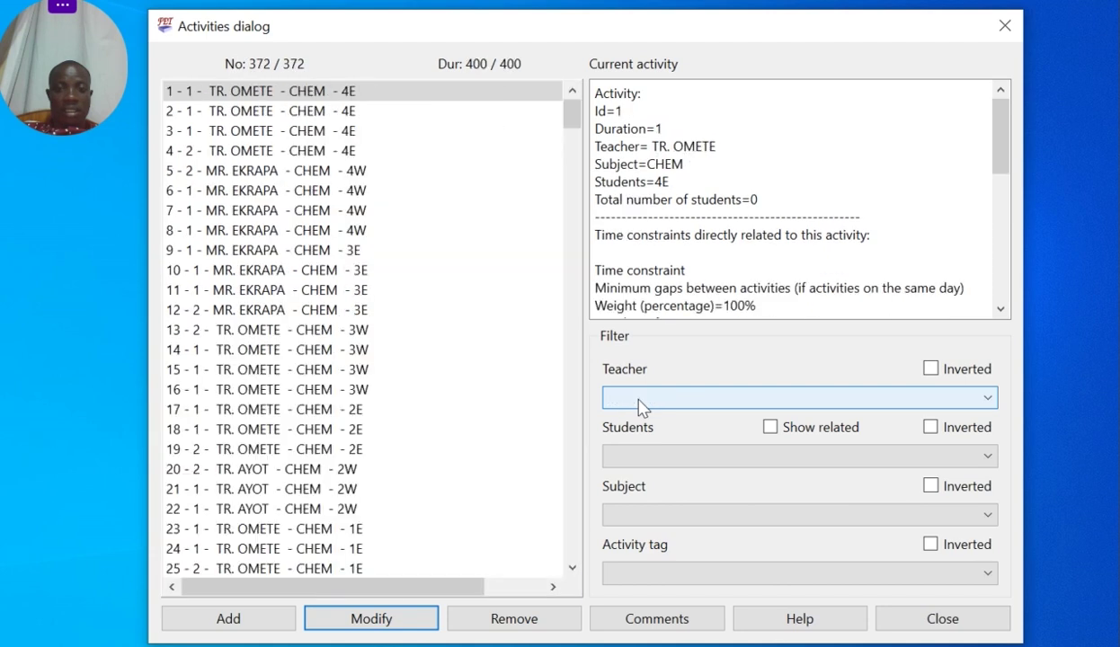
Go through the teacher filter again from the first teacher to compare activity counts and durations.
{"action": "scroll", "coordinate": [642, 407], "scroll_direction": "down", "scroll_amount": 1}
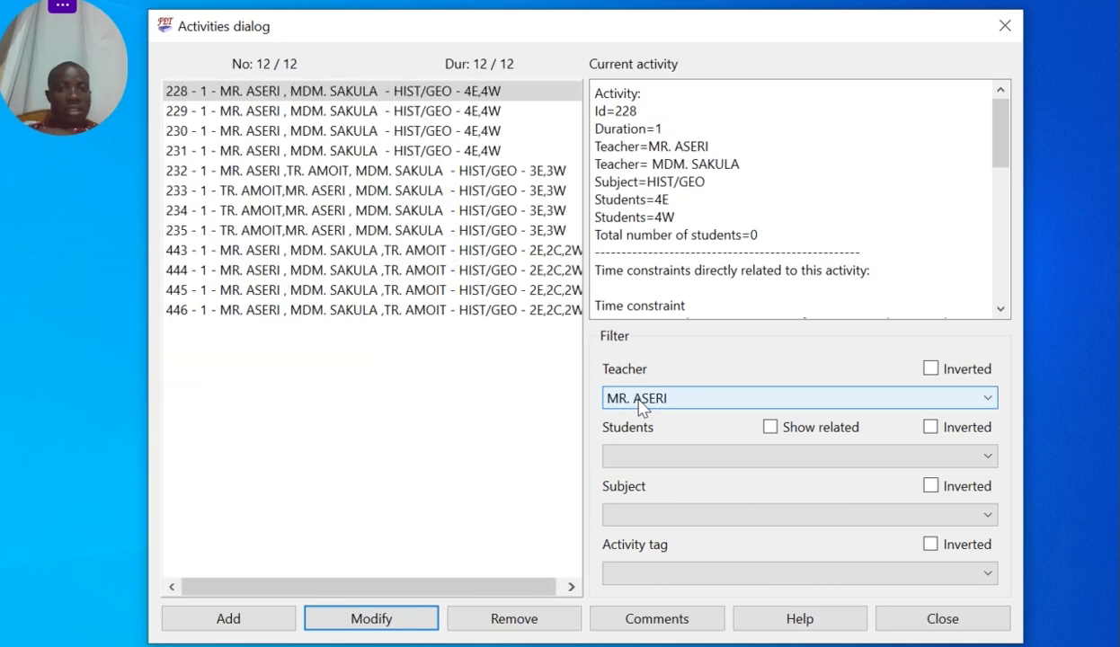
{"action": "scroll", "coordinate": [642, 407], "scroll_direction": "down", "scroll_amount": 4}
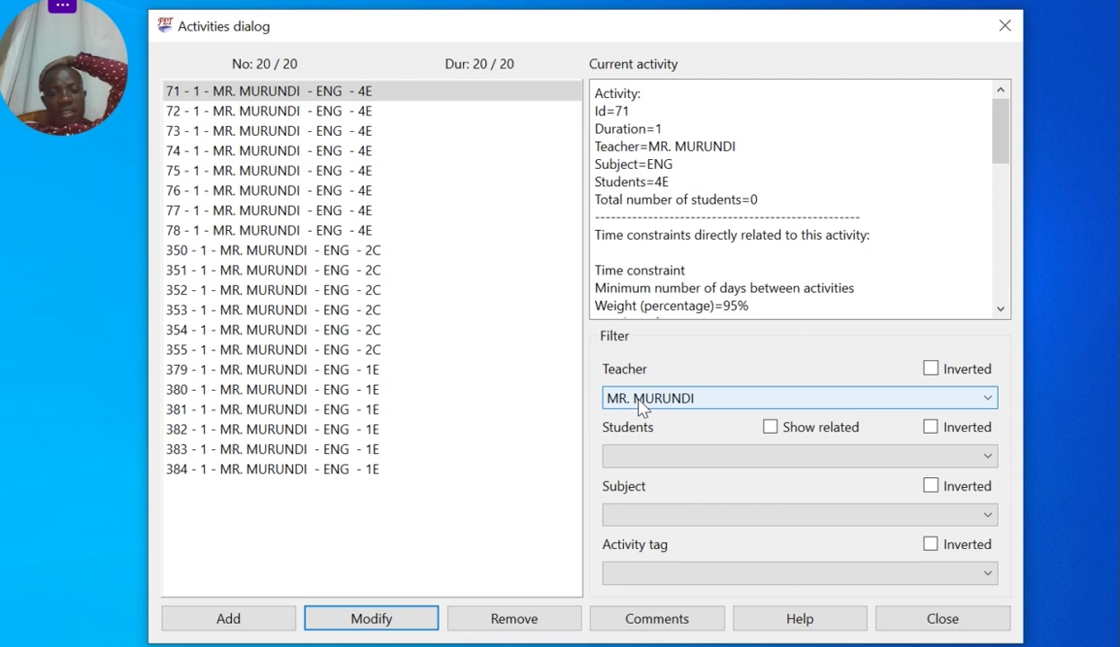
{"action": "scroll", "coordinate": [642, 406], "scroll_direction": "down", "scroll_amount": 5}
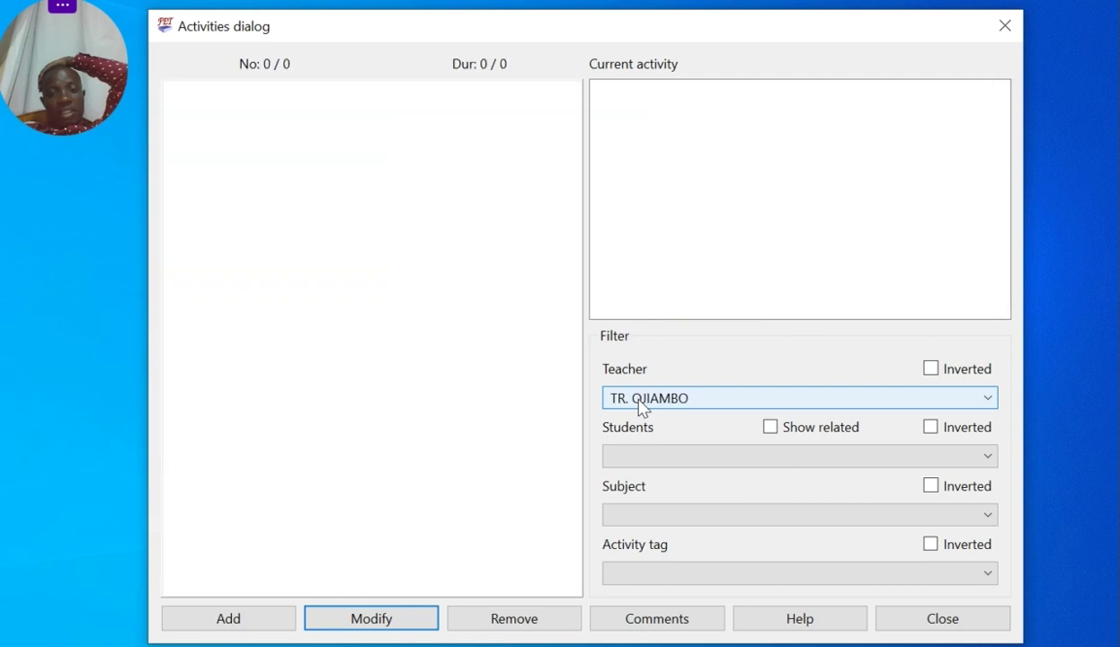
{"action": "scroll", "coordinate": [642, 406], "scroll_direction": "down", "scroll_amount": 1}
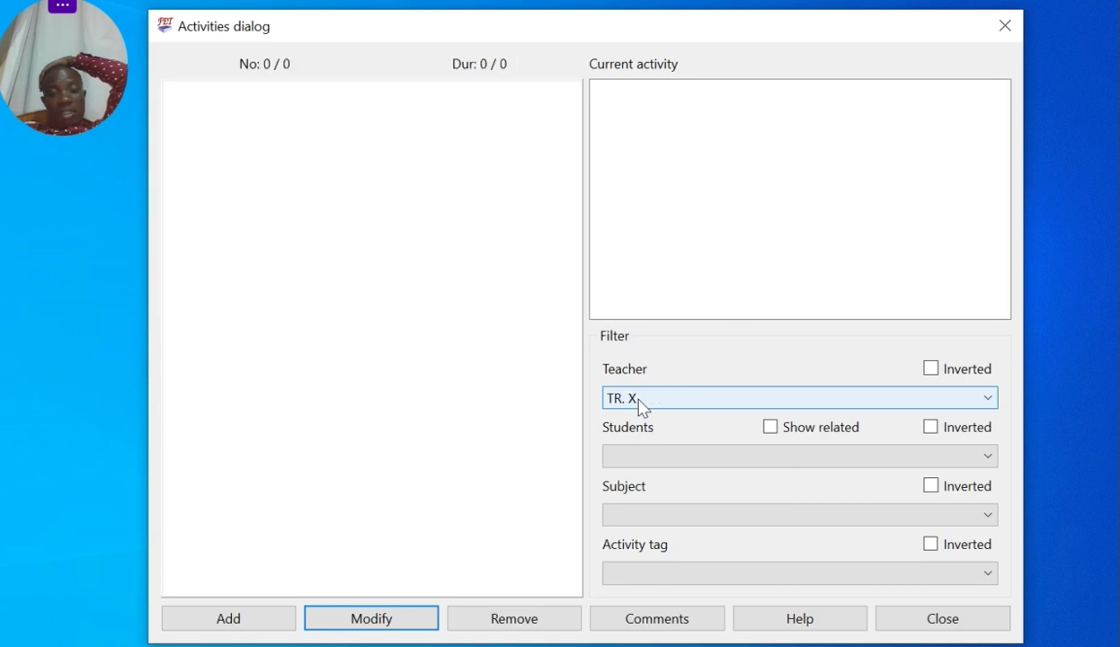
{"action": "scroll", "coordinate": [642, 406], "scroll_direction": "down", "scroll_amount": 1}
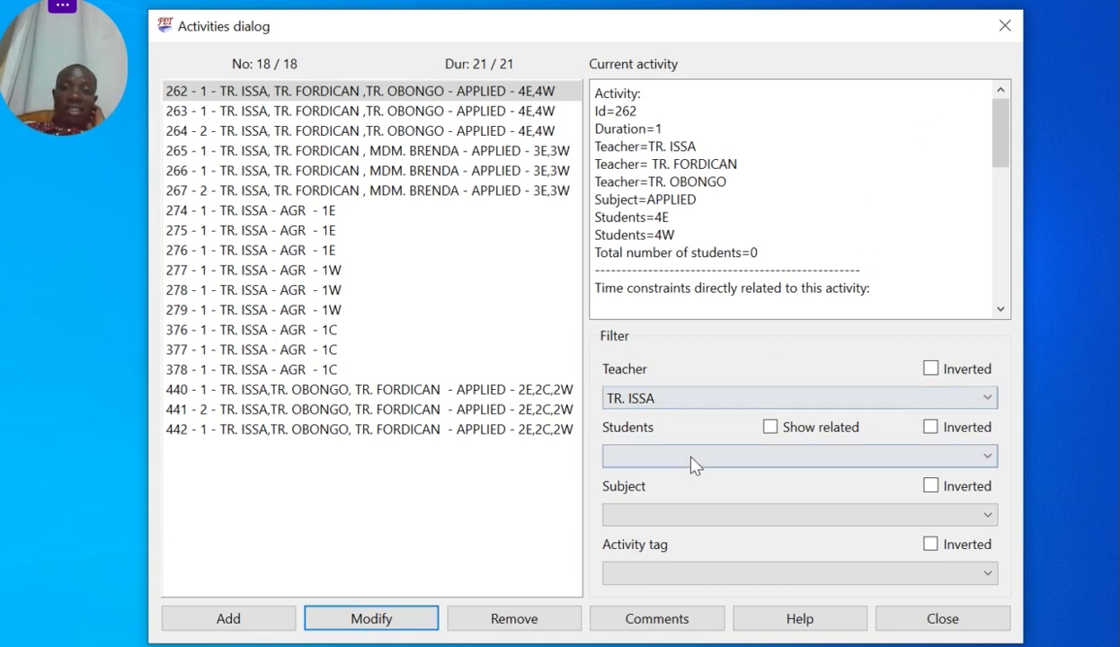
{"action": "scroll", "coordinate": [643, 402], "scroll_direction": "down", "scroll_amount": 2}
{"action": "scroll", "coordinate": [641, 401], "scroll_direction": "down", "scroll_amount": 1}
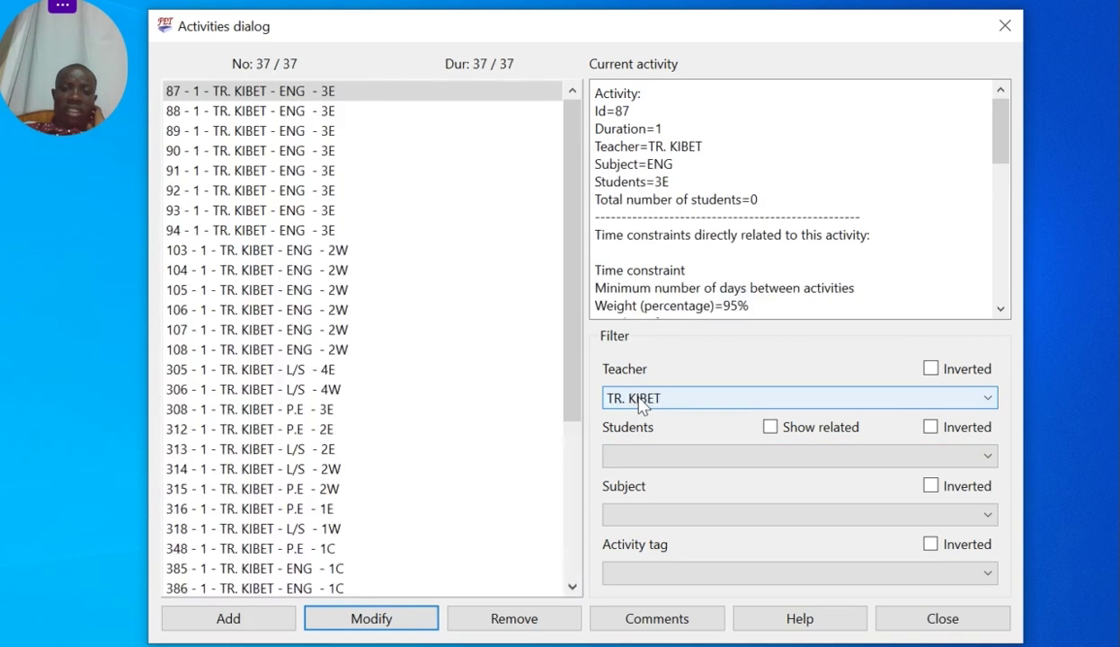
Remove the teacher filter and narrow the activities list to subject APPLIED and students 2W.
{"action": "scroll", "coordinate": [639, 400], "scroll_direction": "up", "scroll_amount": 10}
{"action": "scroll", "coordinate": [653, 521], "scroll_direction": "down", "scroll_amount": 4}
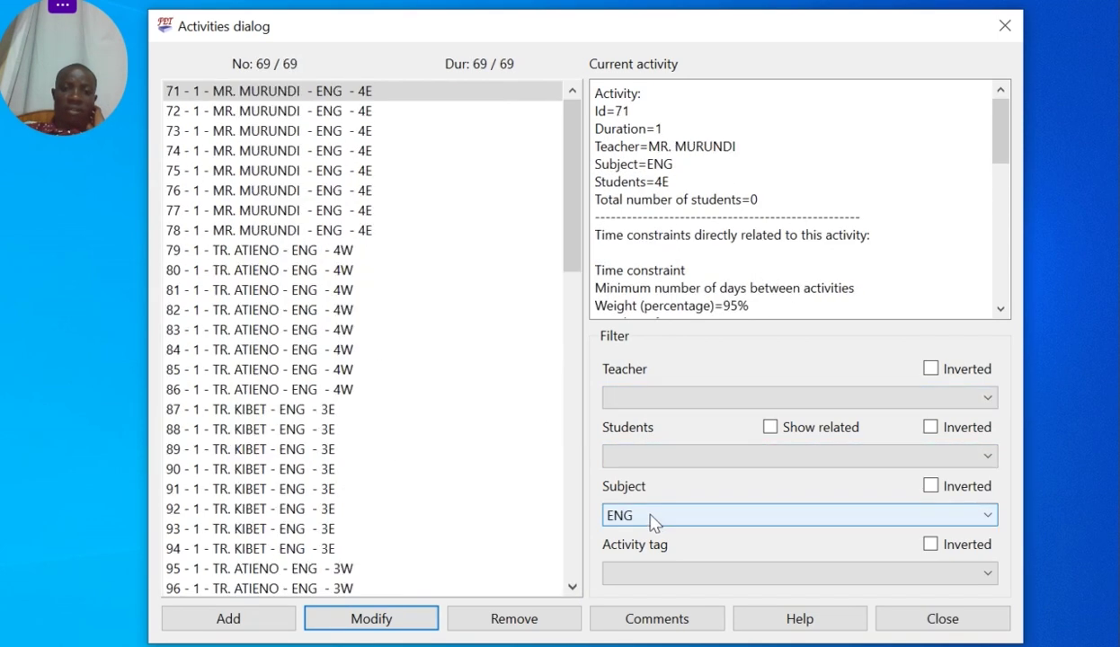
{"action": "scroll", "coordinate": [654, 529], "scroll_direction": "down", "scroll_amount": 1}
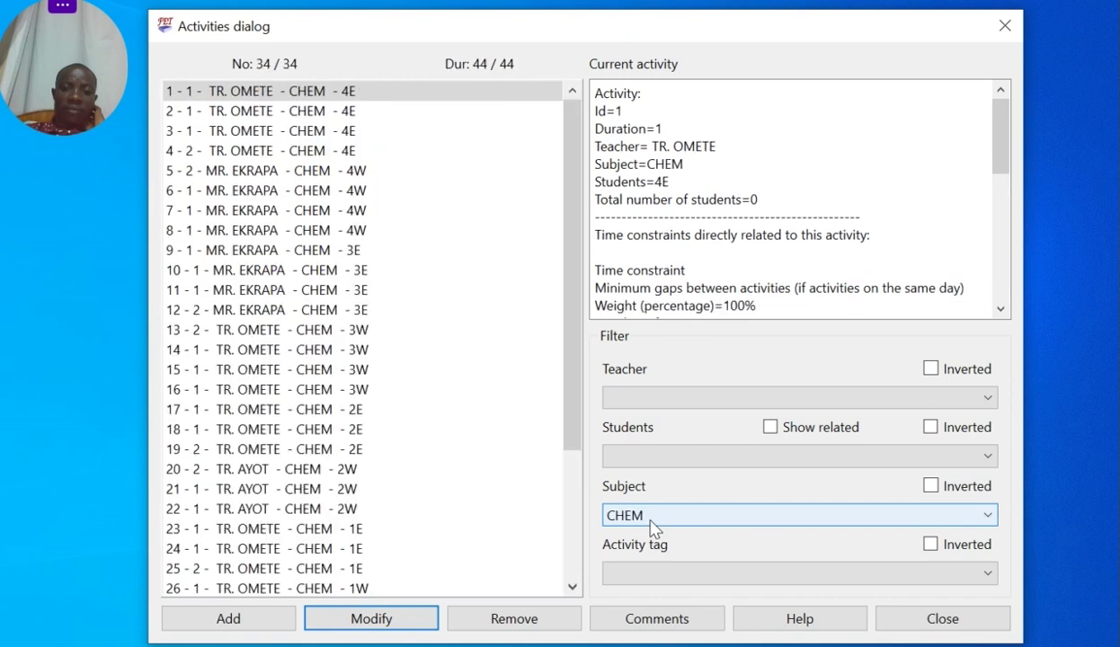
{"action": "scroll", "coordinate": [654, 529], "scroll_direction": "down", "scroll_amount": 1}
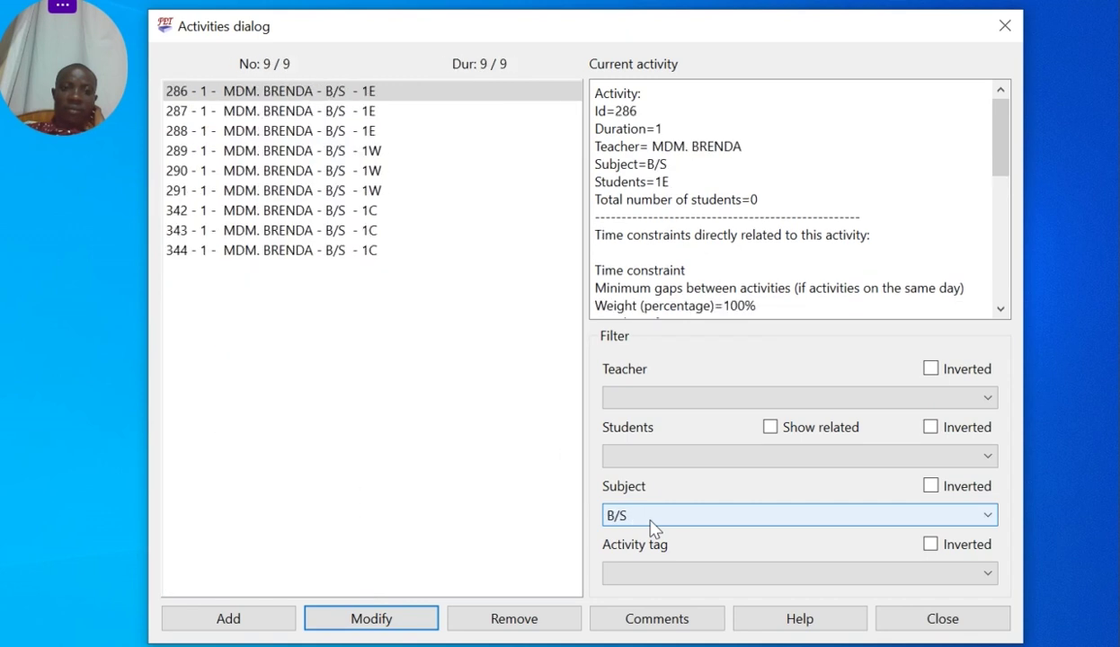
{"action": "scroll", "coordinate": [654, 529], "scroll_direction": "down", "scroll_amount": 3}
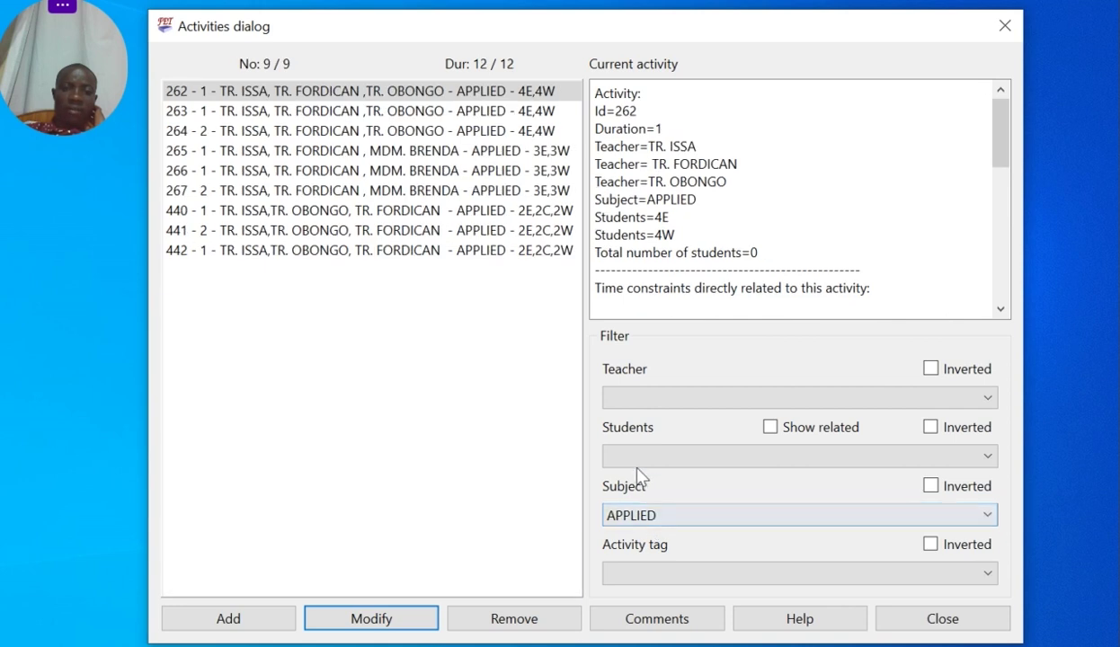
{"action": "scroll", "coordinate": [635, 463], "scroll_direction": "down", "scroll_amount": 3}
{"action": "scroll", "coordinate": [635, 463], "scroll_direction": "down", "scroll_amount": 3}
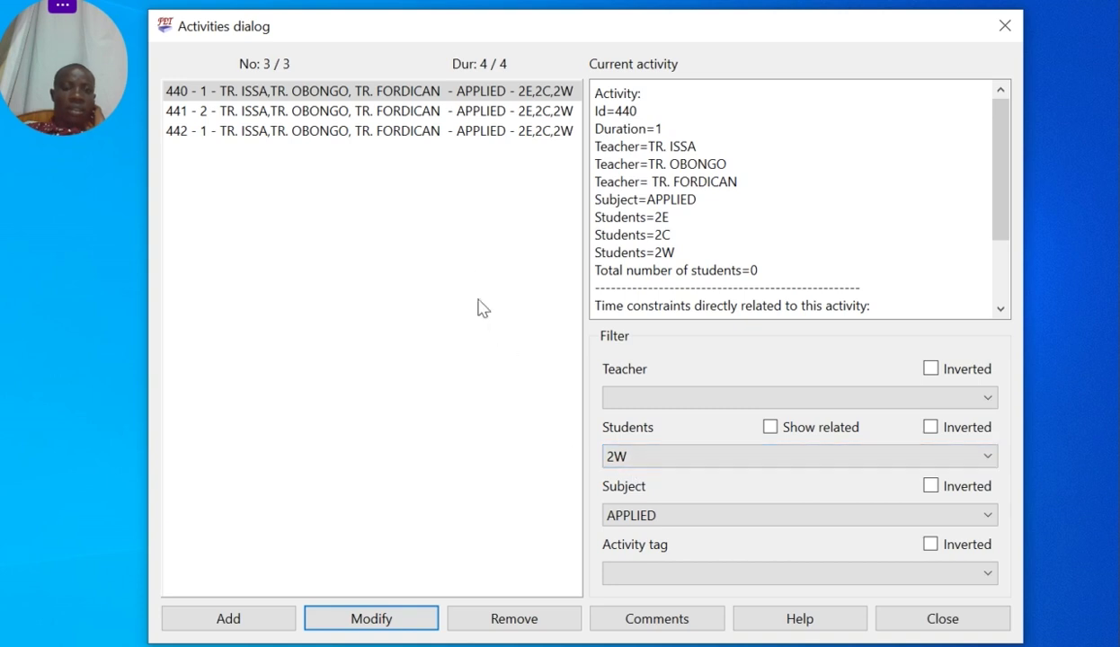
Review the teachers, students and duration of APPLIED activities 442 and 441 without editing them.
{"action": "double_click", "coordinate": [439, 135]}
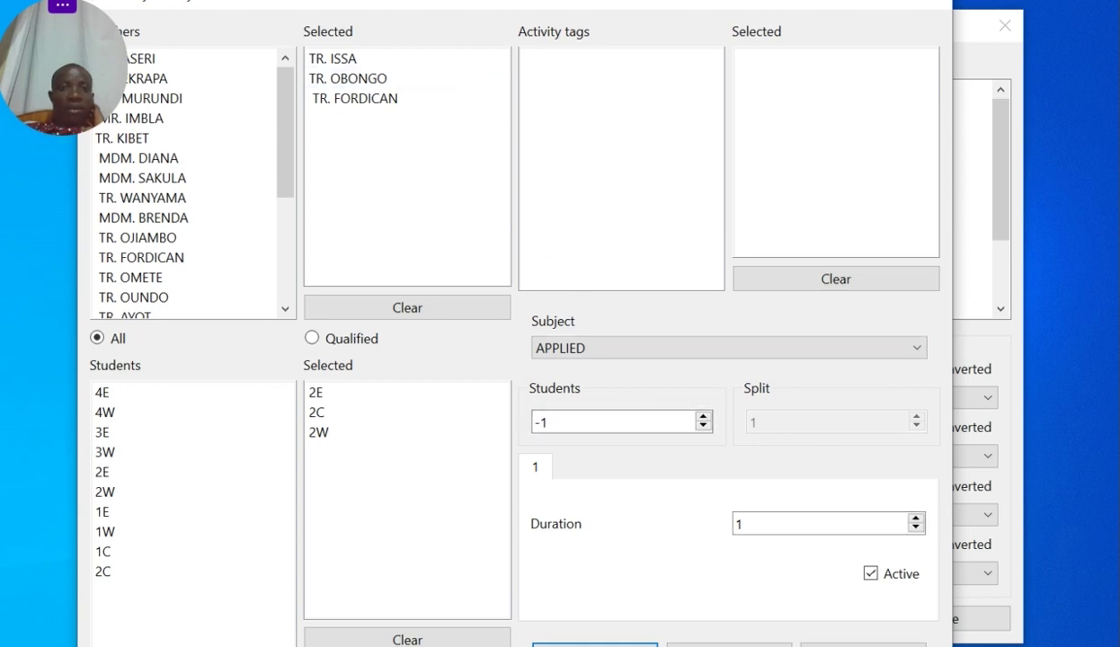
{"action": "left_click_drag", "start_coordinate": [459, 12], "coordinate": [523, 25]}
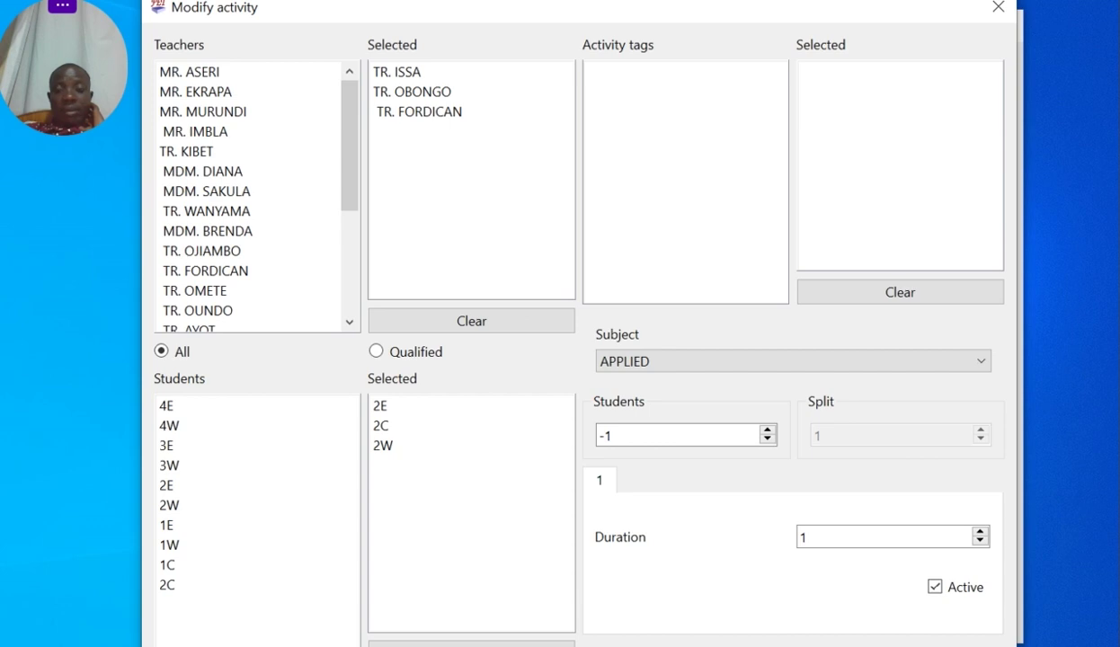
{"action": "key", "text": "Return"}
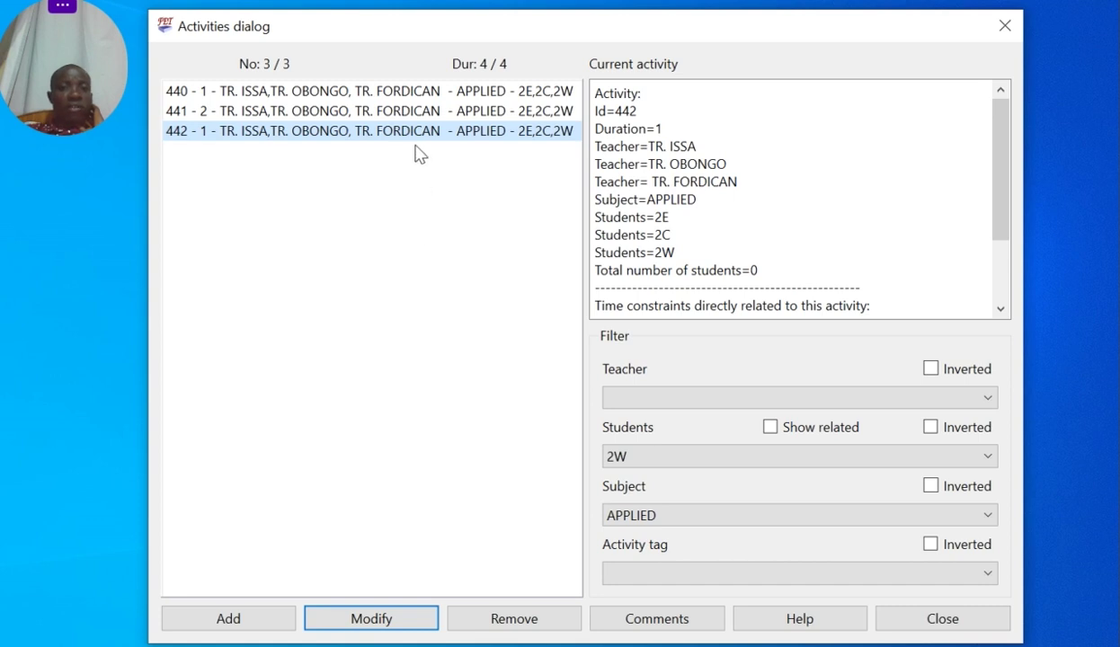
{"action": "double_click", "coordinate": [337, 111]}
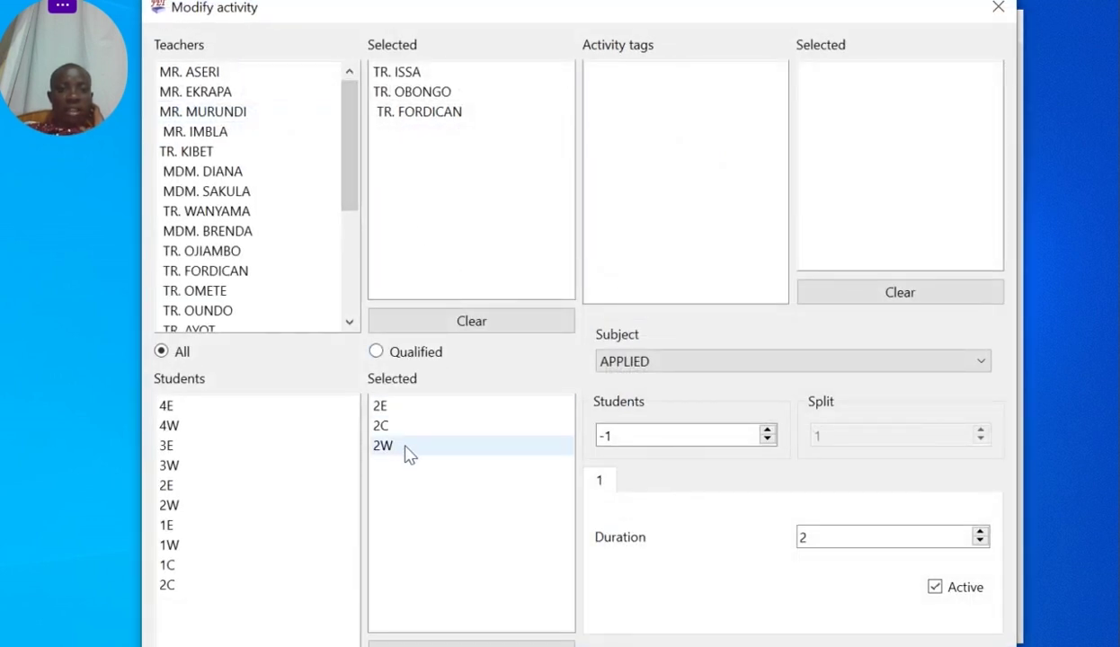